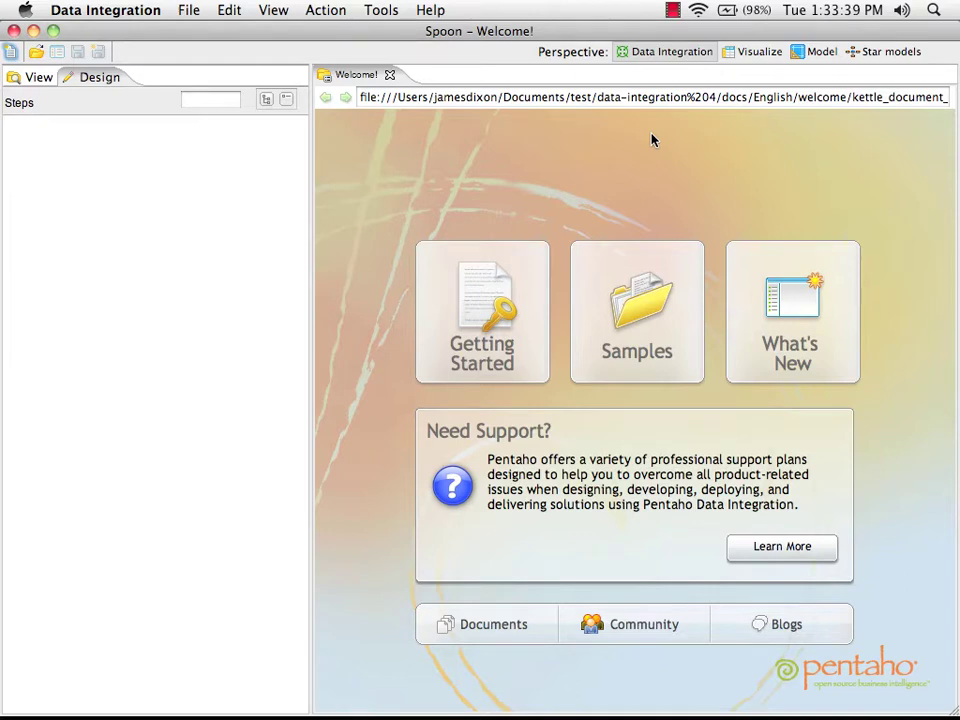
# Open top_landing_pages.ktr from the data files folder in Spoon
pyautogui.click(189, 10)
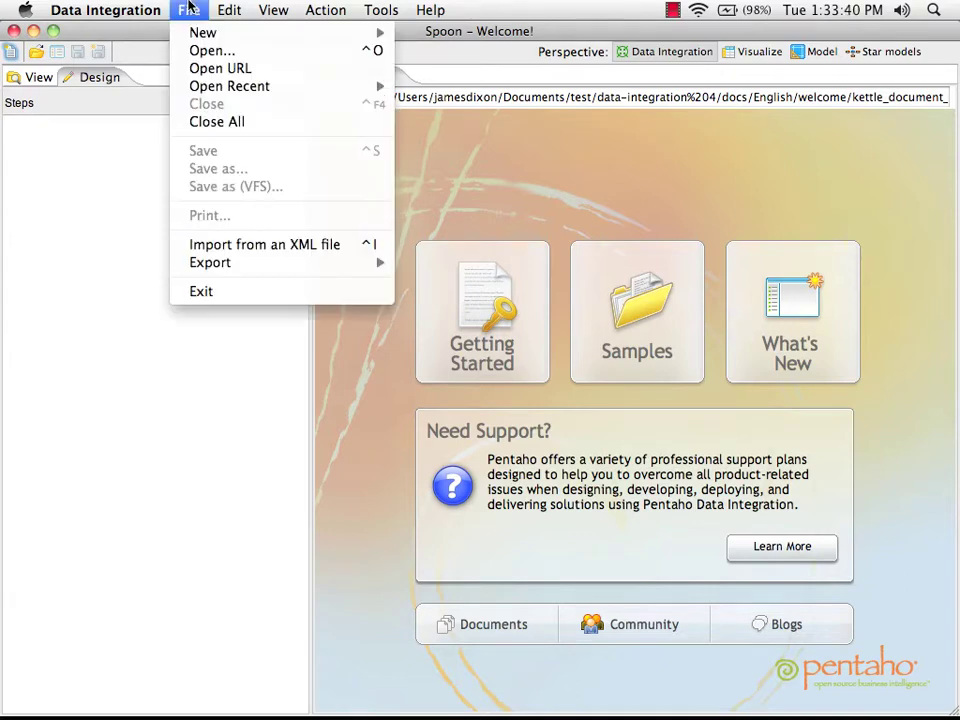
pyautogui.click(228, 50)
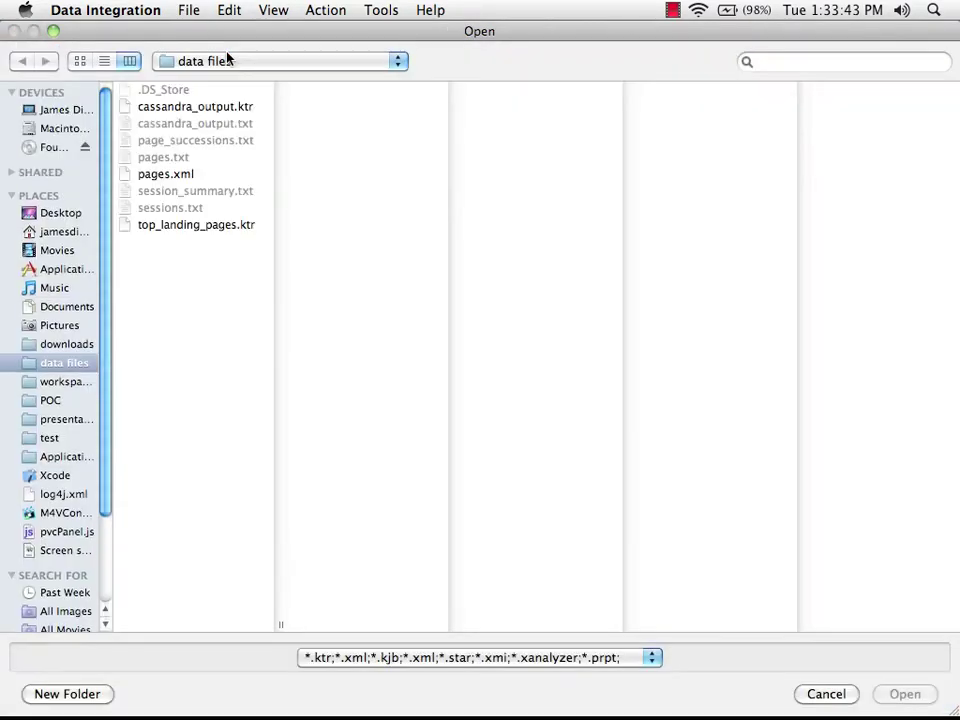
pyautogui.doubleClick(182, 225)
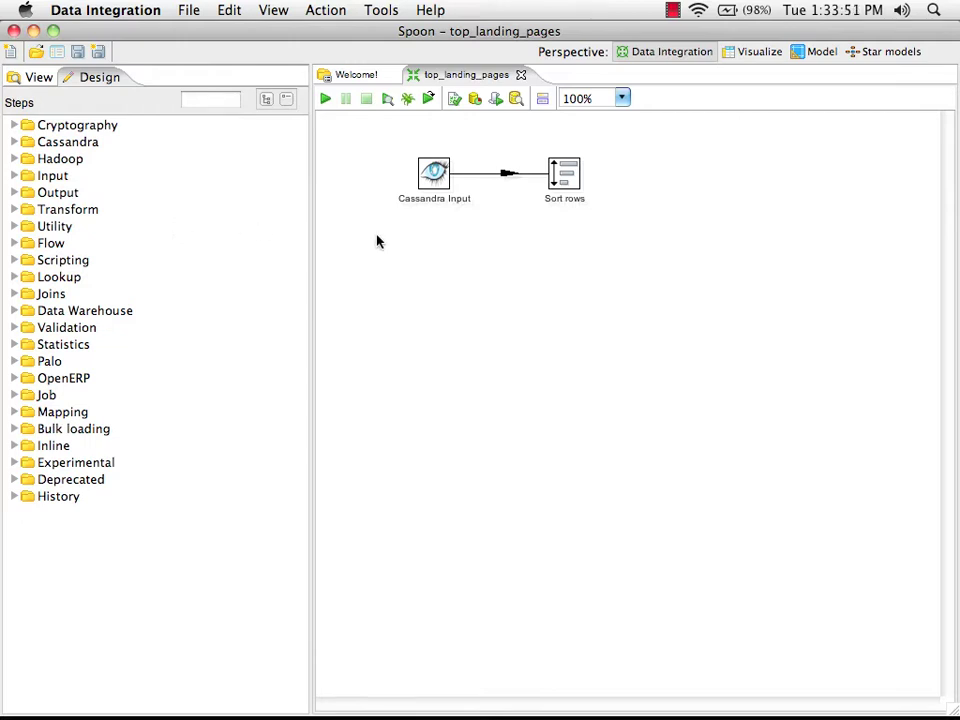
pyautogui.moveTo(434, 175)
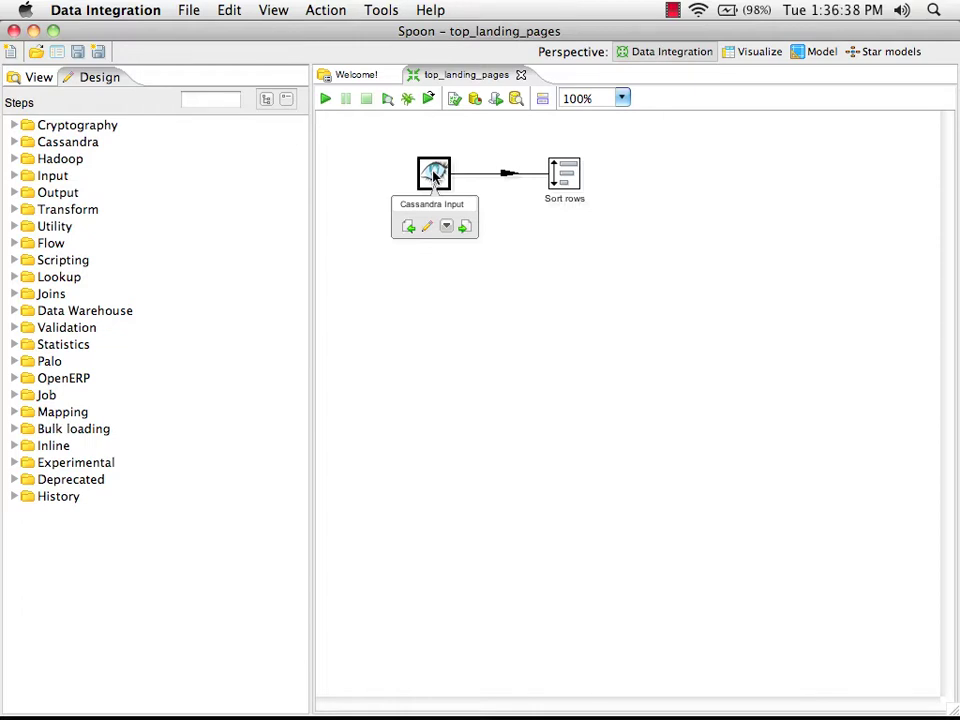
# Replace '--firstpage--' in the Cassandra Input CQL query with ${page}
pyautogui.doubleClick(434, 173)
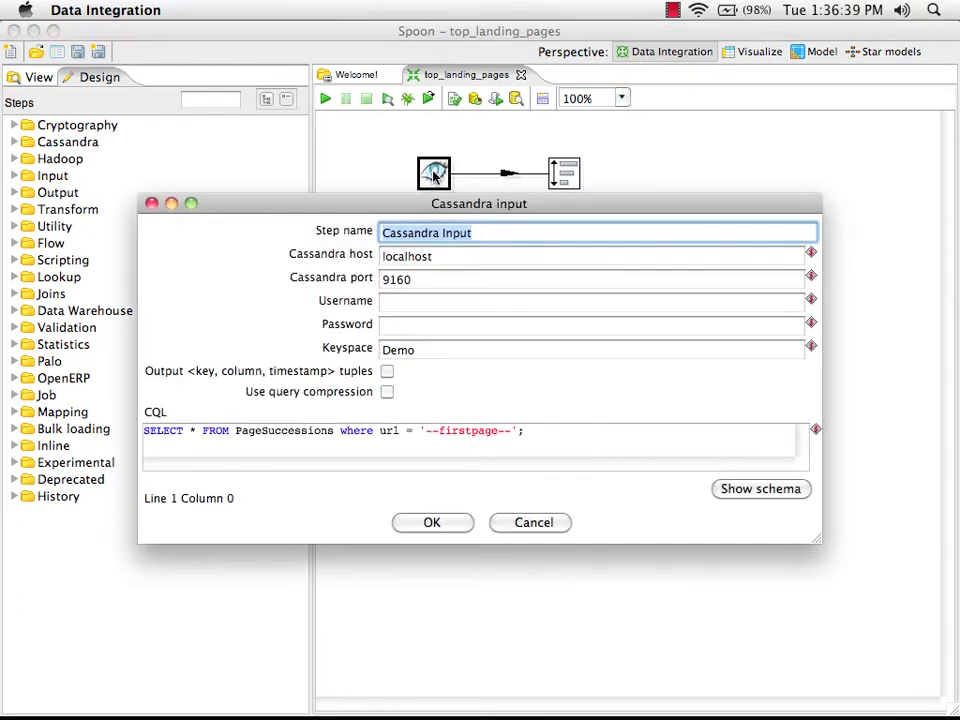
pyautogui.moveTo(508, 432); pyautogui.dragTo(423, 432)
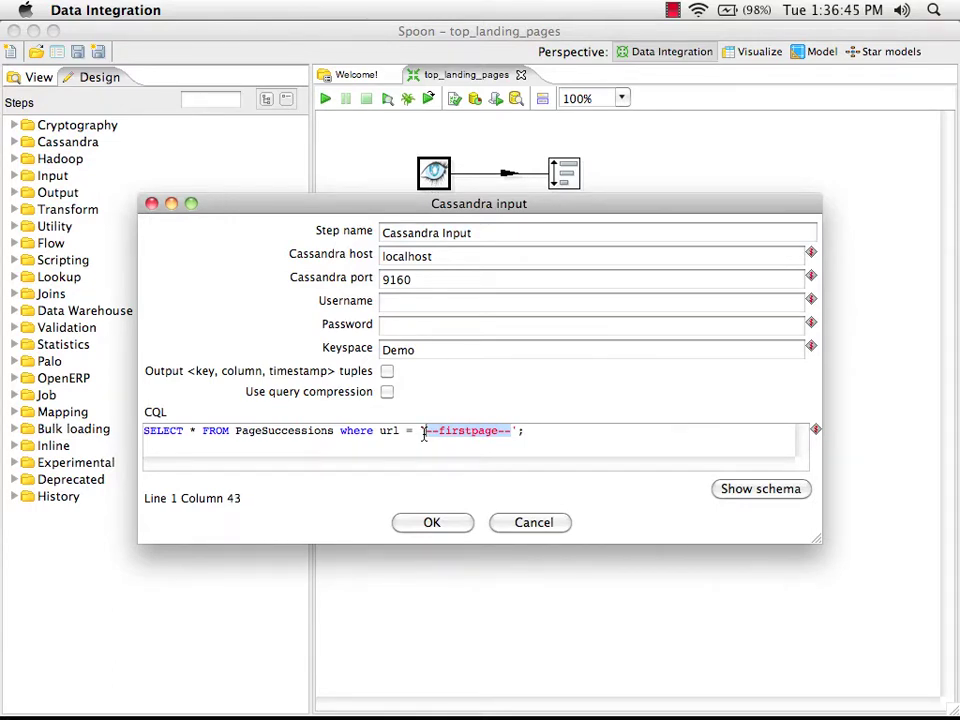
pyautogui.write('${pa')
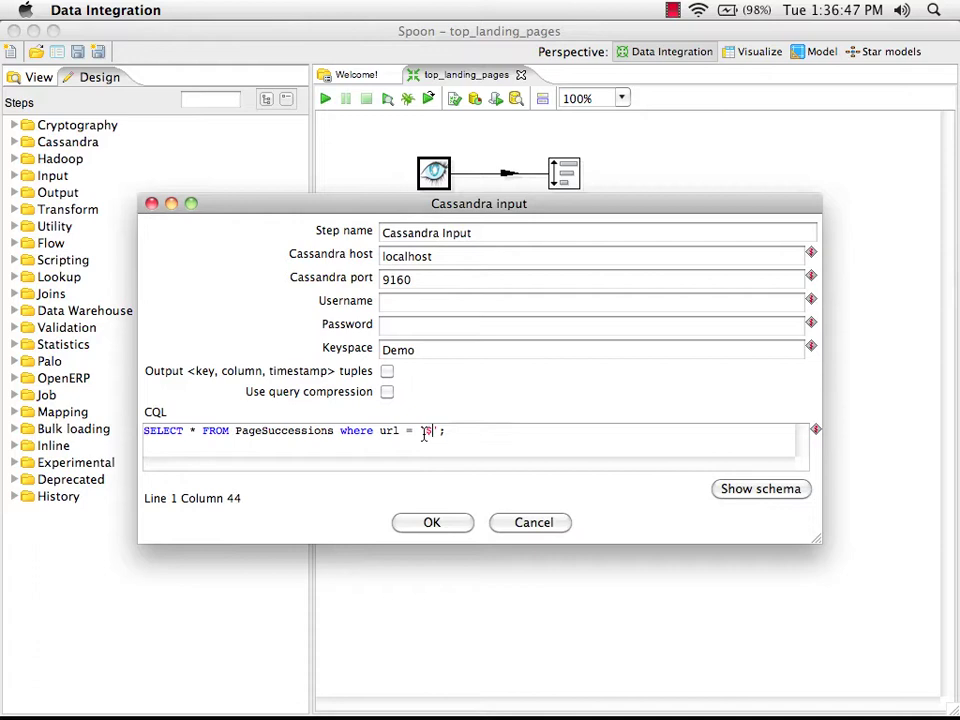
pyautogui.write('ge}')
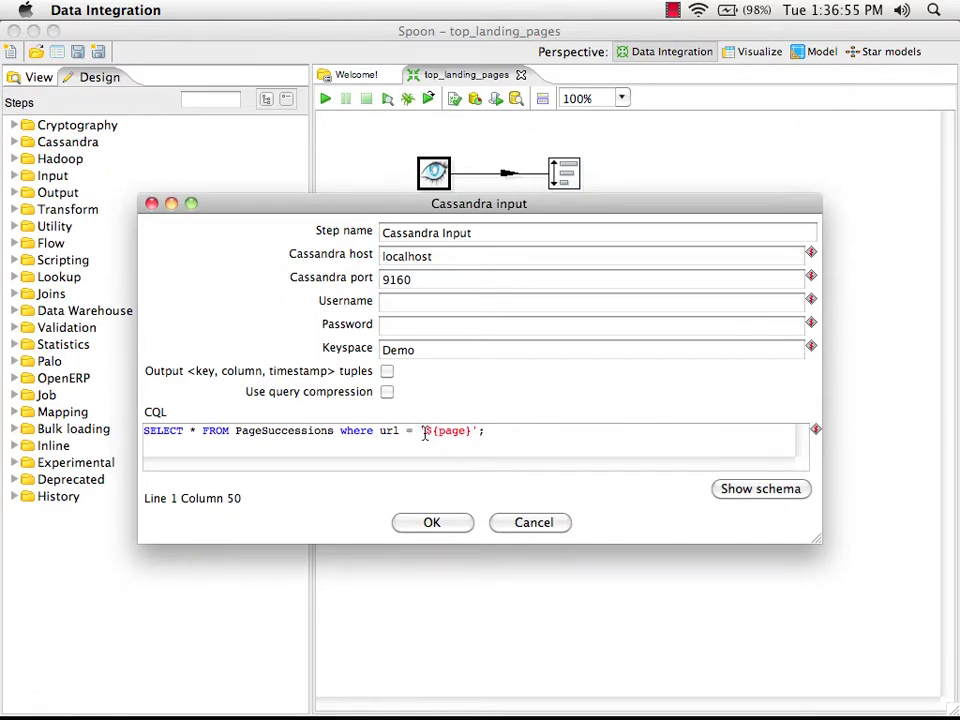
pyautogui.click(432, 524)
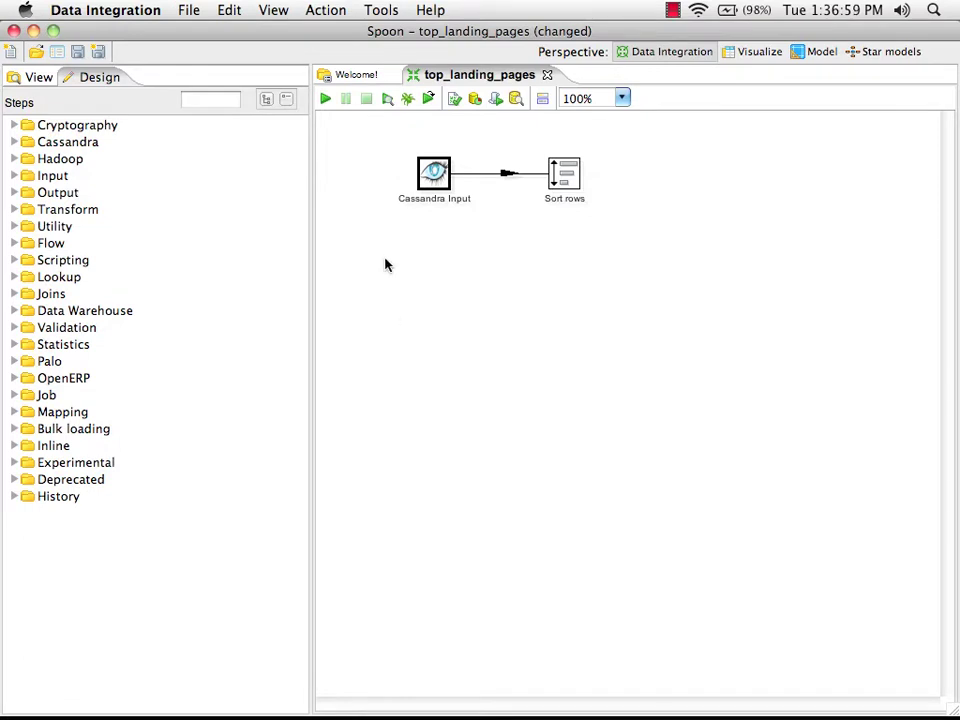
# Add a transformation parameter 'page' with default value /about in the transformation settings
pyautogui.click(230, 10)
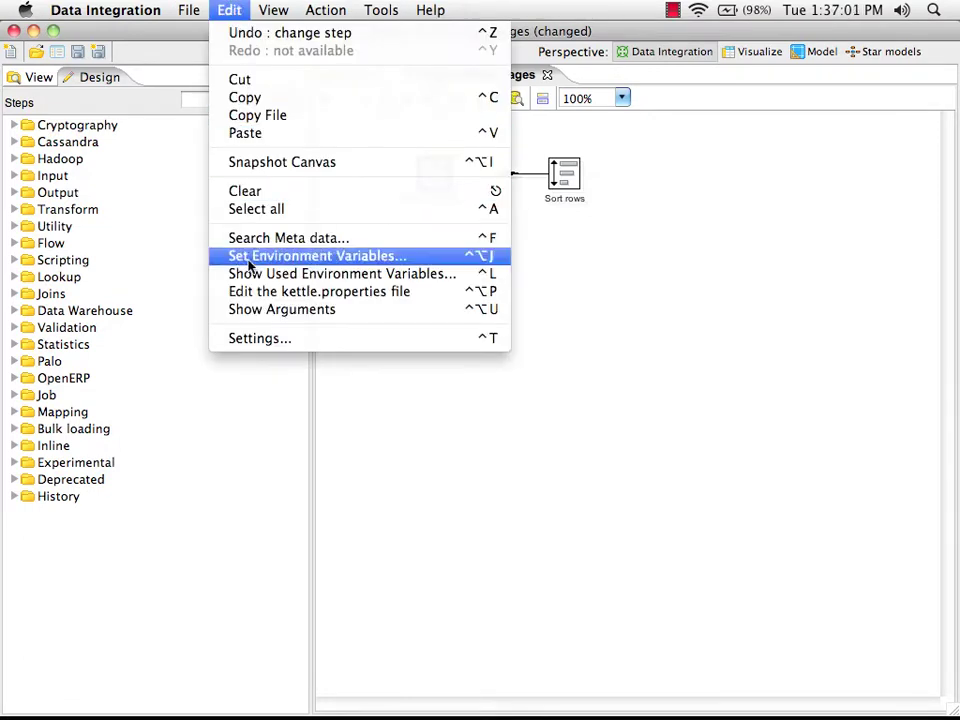
pyautogui.click(261, 338)
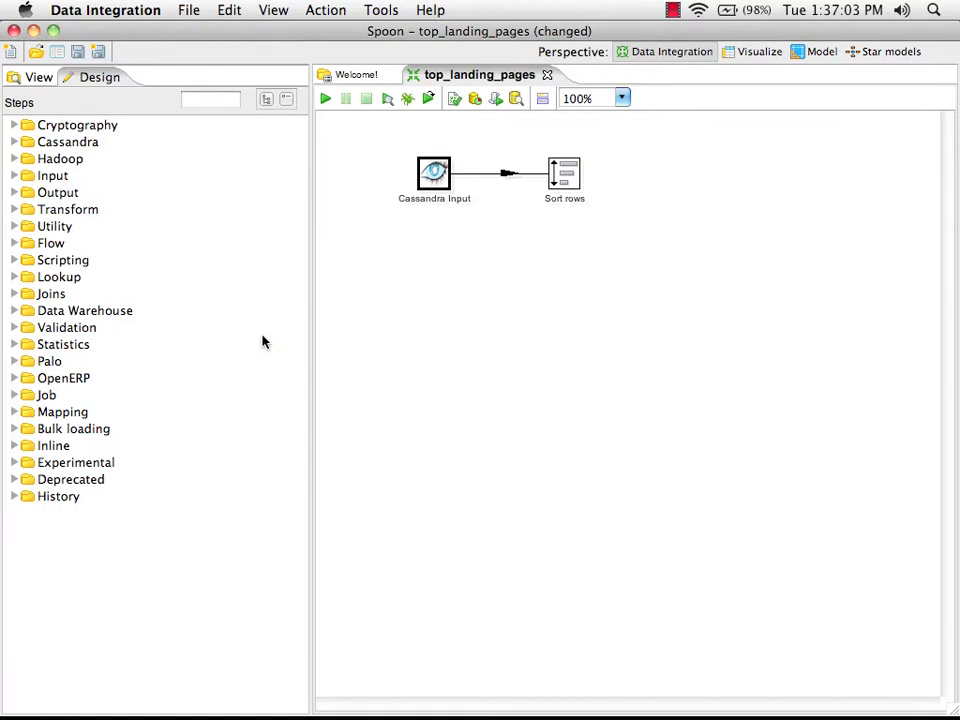
pyautogui.click(237, 192)
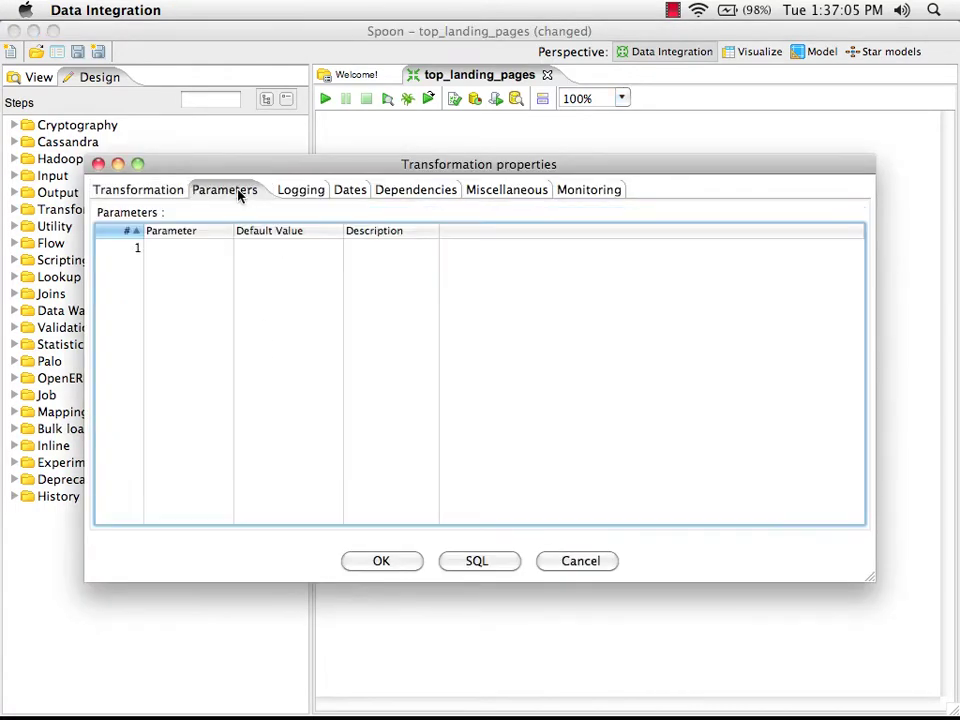
pyautogui.click(193, 249)
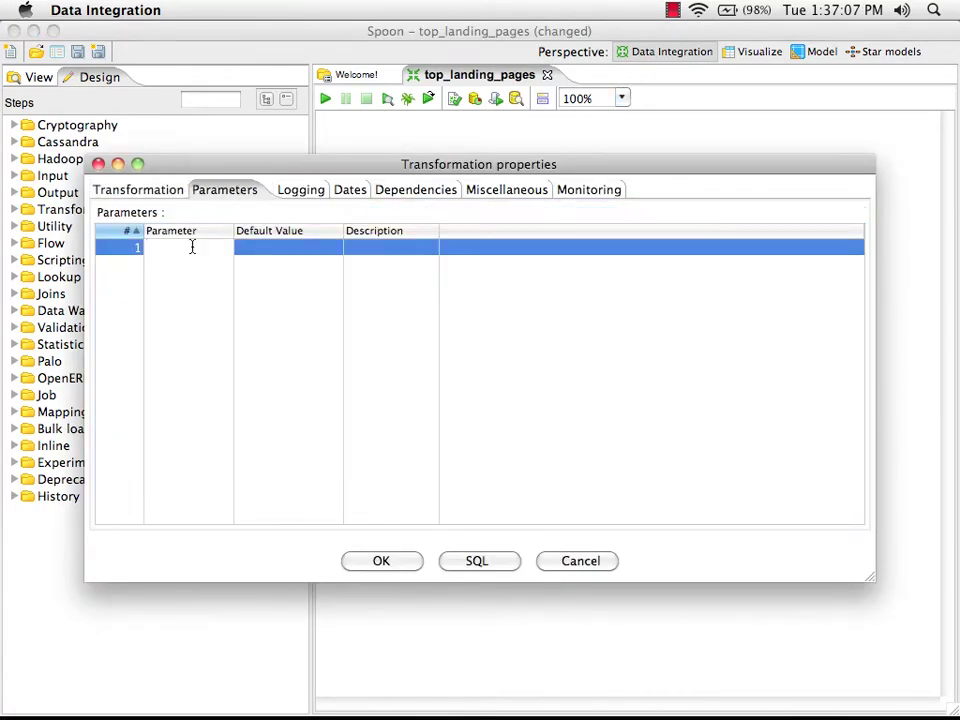
pyautogui.write('page')
pyautogui.click(251, 249)
pyautogui.write('/')
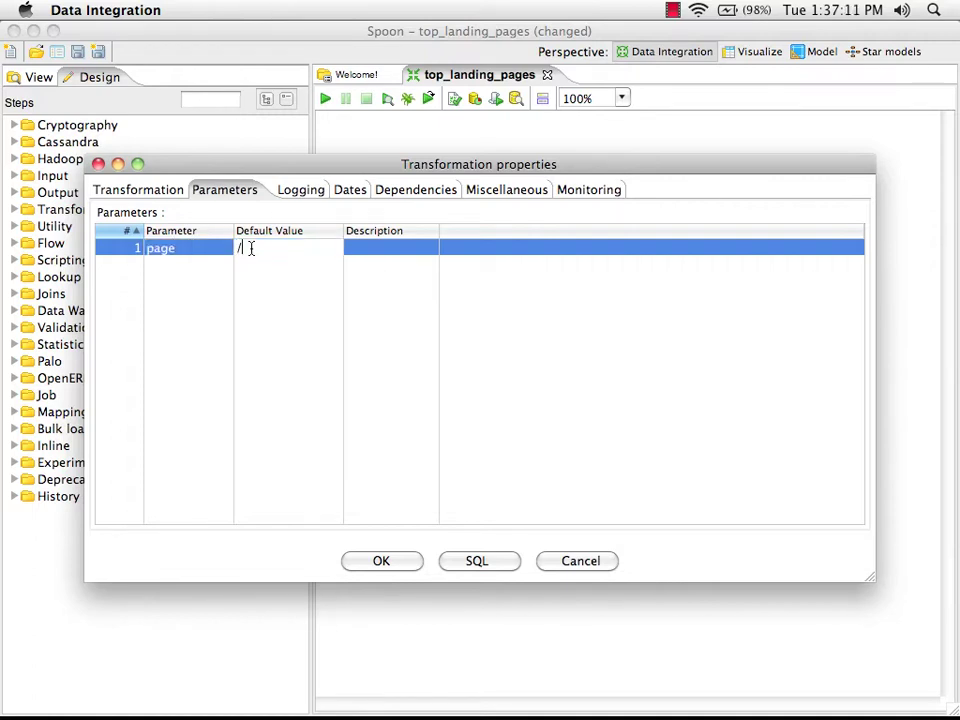
pyautogui.write('about')
pyautogui.press('Return')
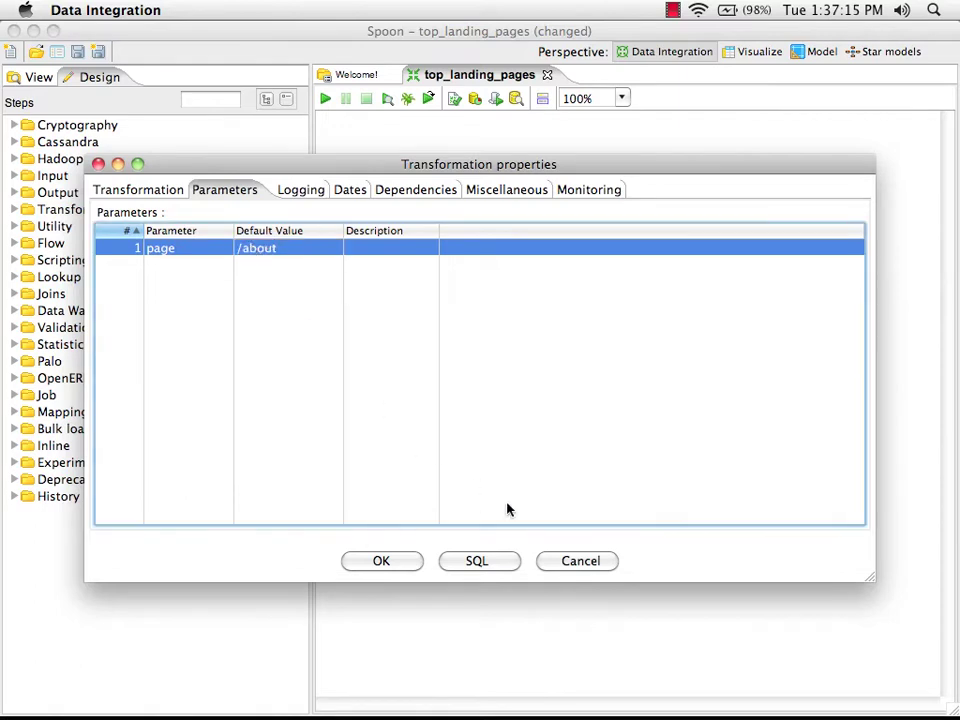
pyautogui.click(381, 561)
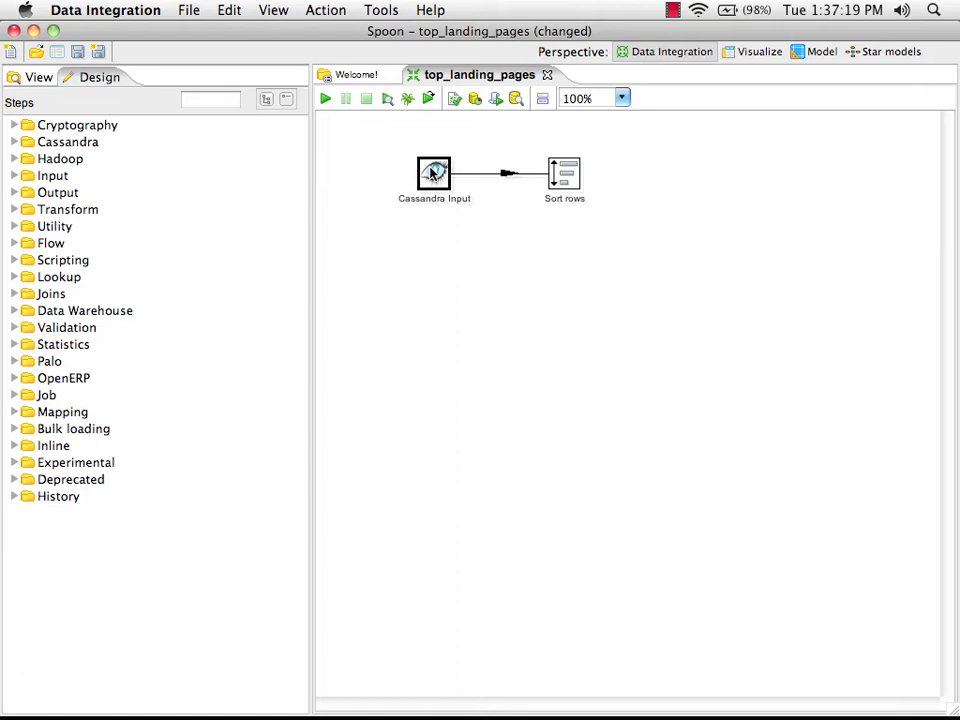
# Quick-launch a preview with the default page and review the 43 /about rows
pyautogui.moveTo(433, 170)
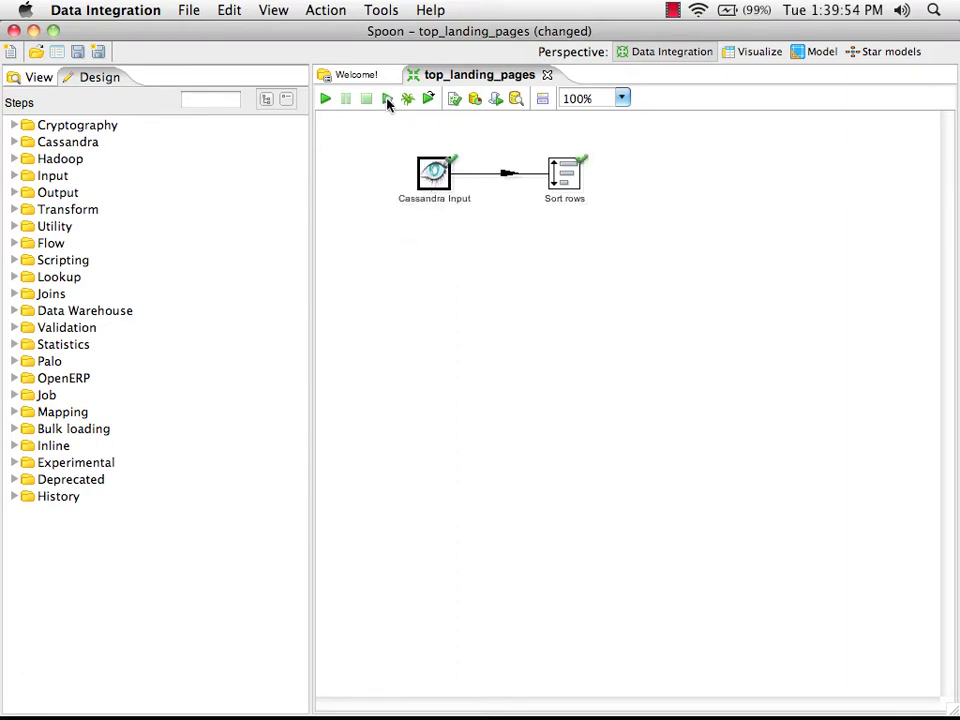
pyautogui.click(388, 99)
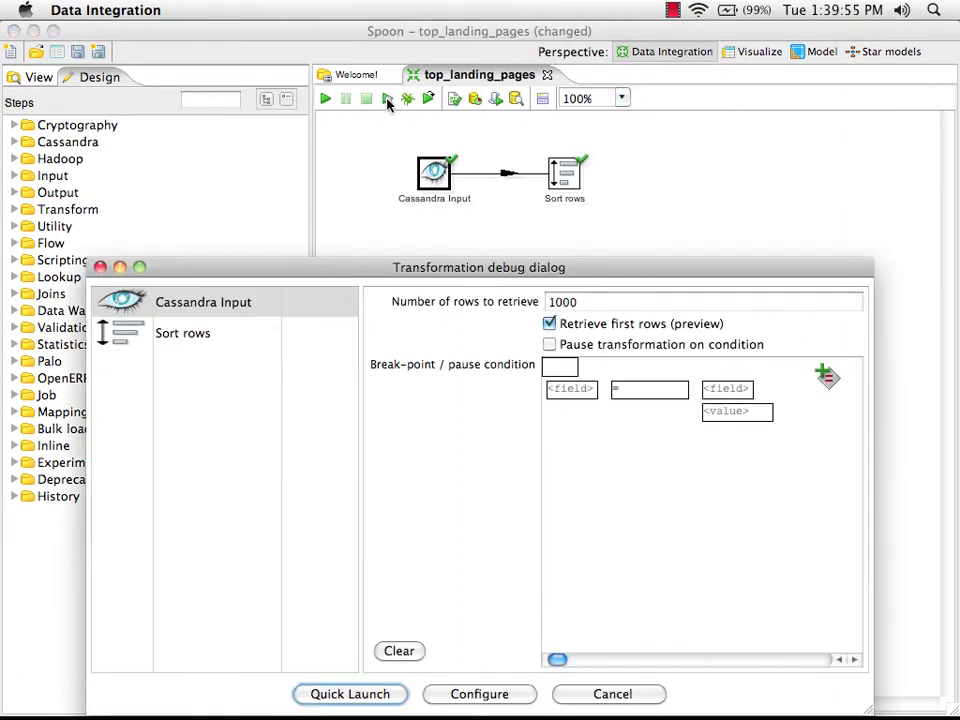
pyautogui.press('Return')
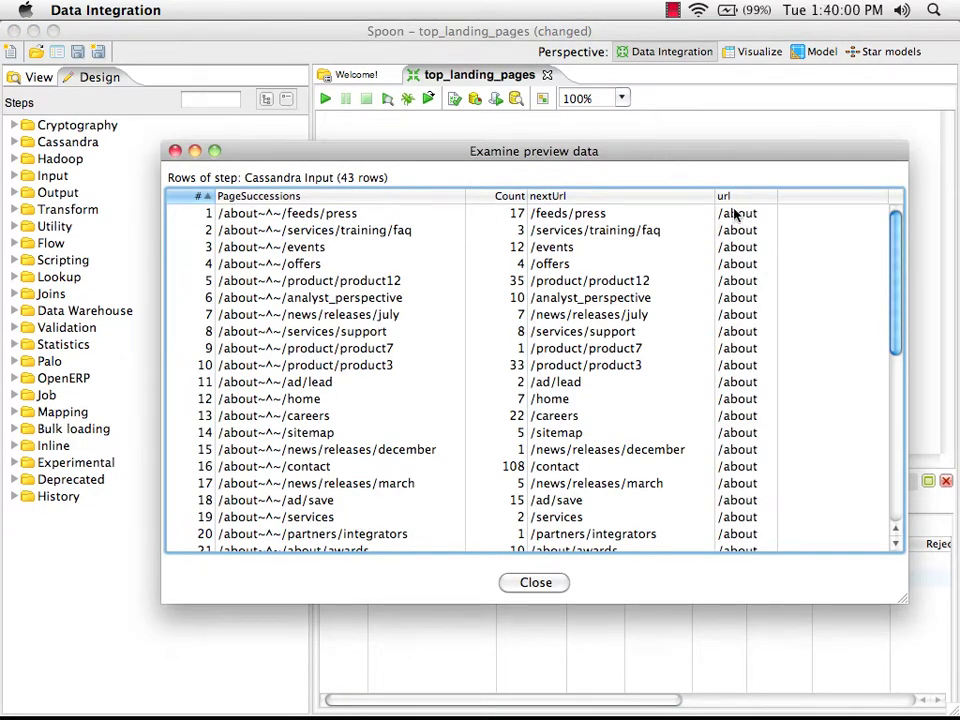
pyautogui.click(530, 583)
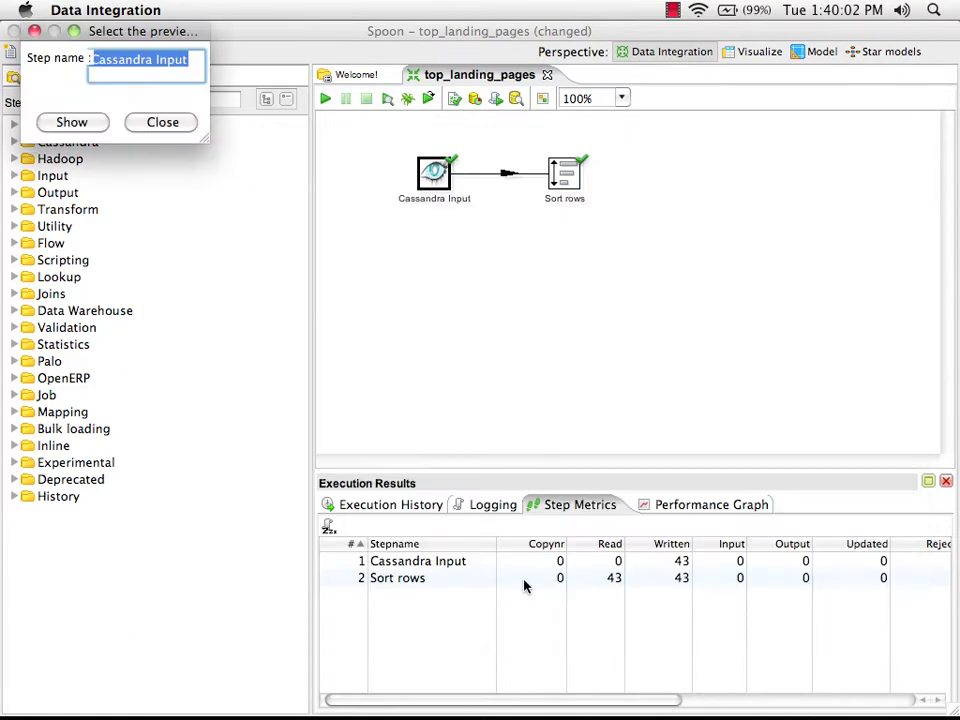
pyautogui.click(184, 125)
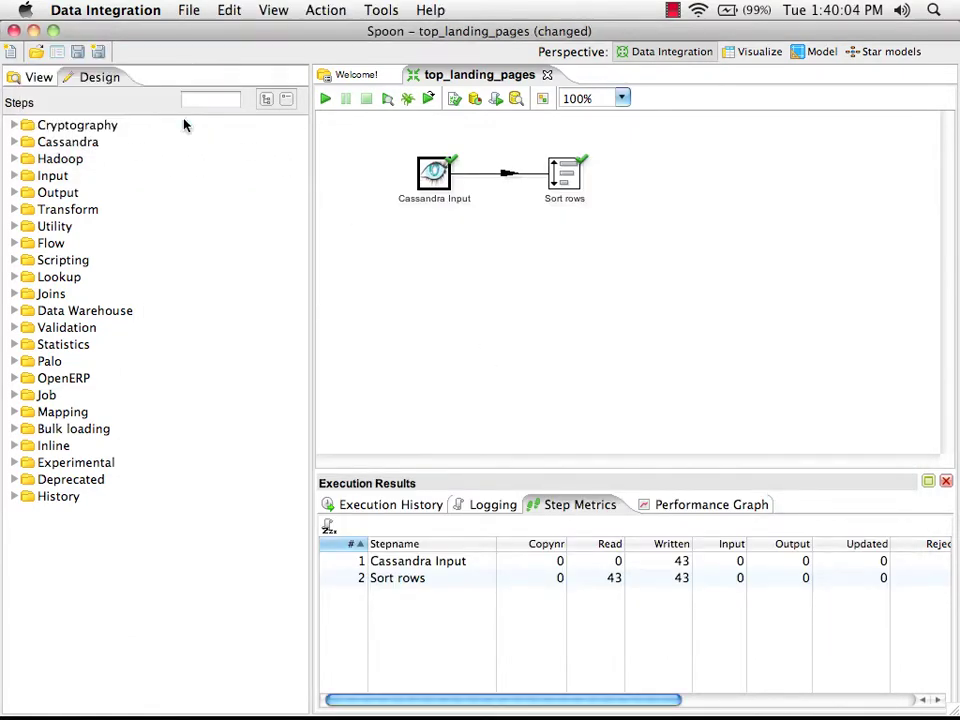
# Preview again with the page parameter set to /demo, returning 38 rows
pyautogui.click(389, 104)
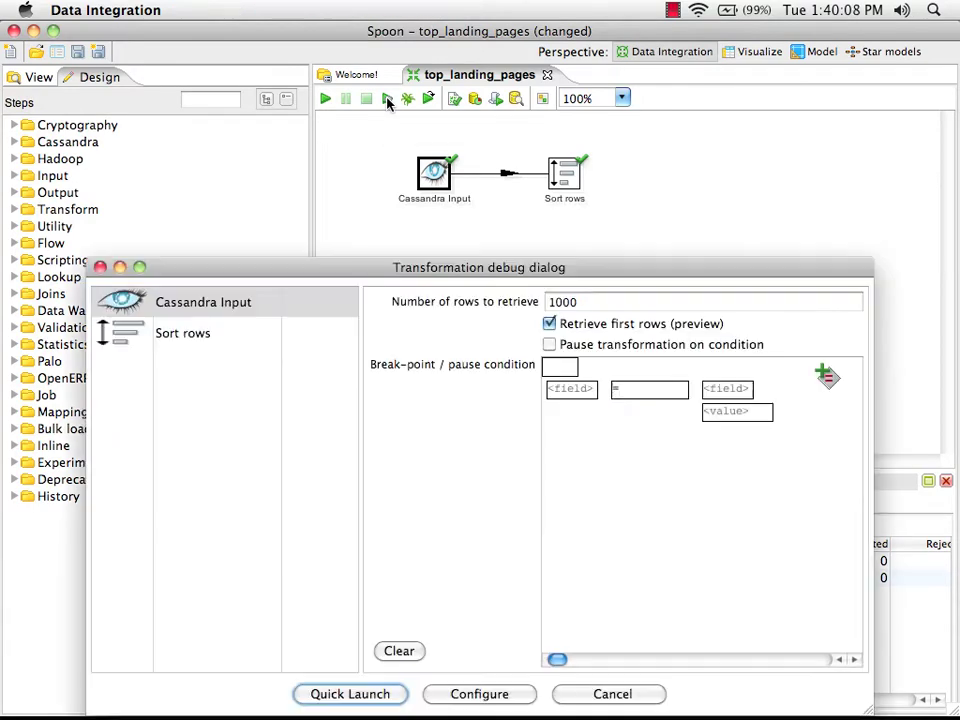
pyautogui.click(484, 694)
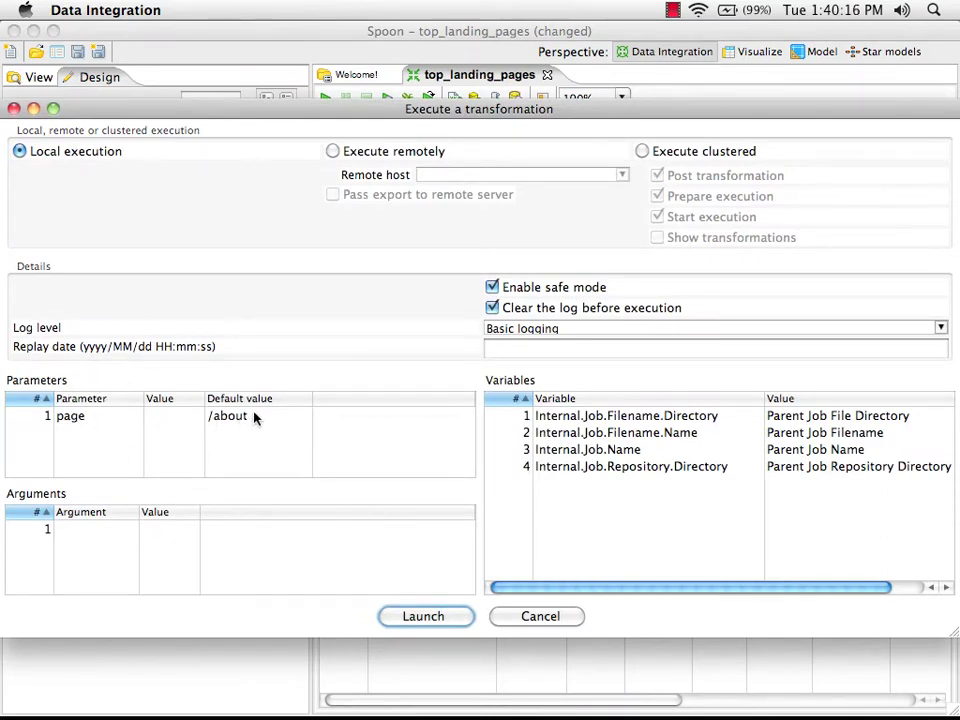
pyautogui.click(163, 419)
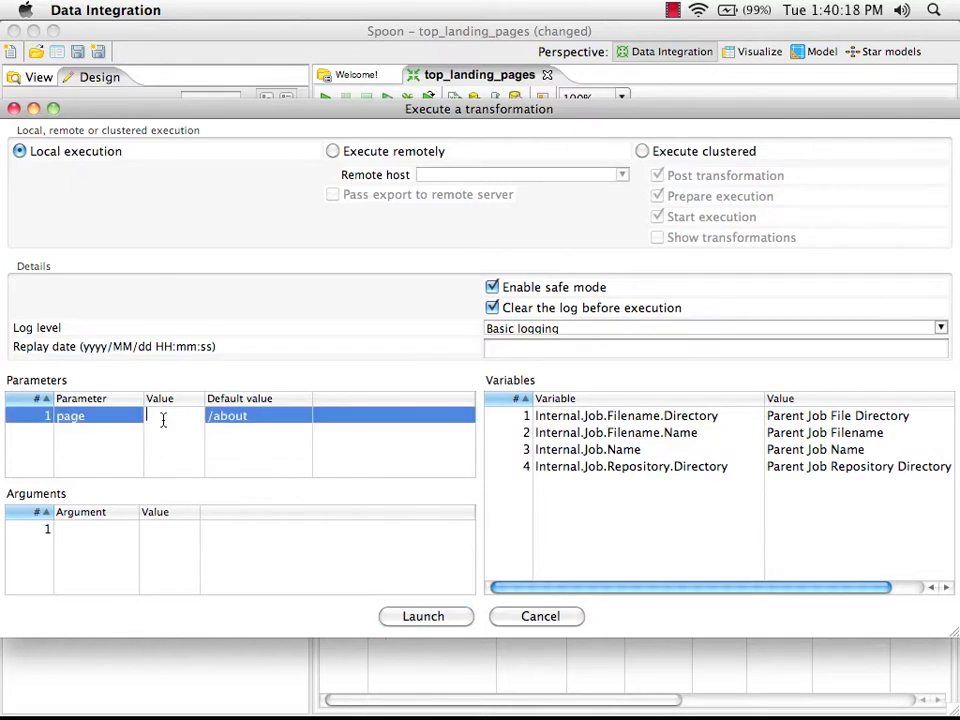
pyautogui.write('/demo')
pyautogui.click(446, 616)
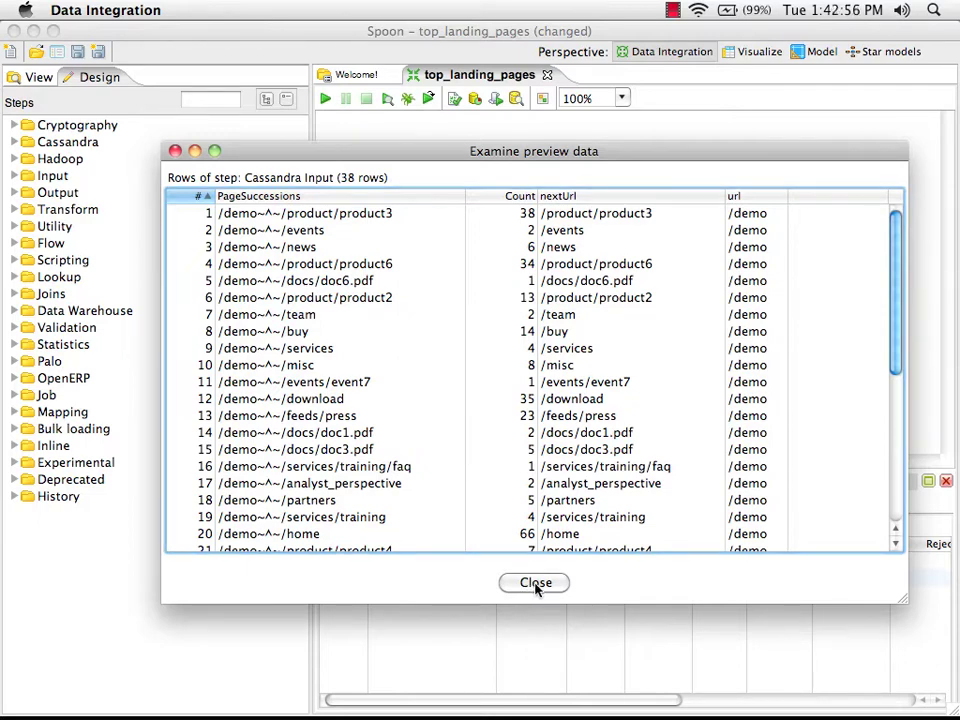
# Close the preview and save the transformation as cassandra_page_successions
pyautogui.click(536, 583)
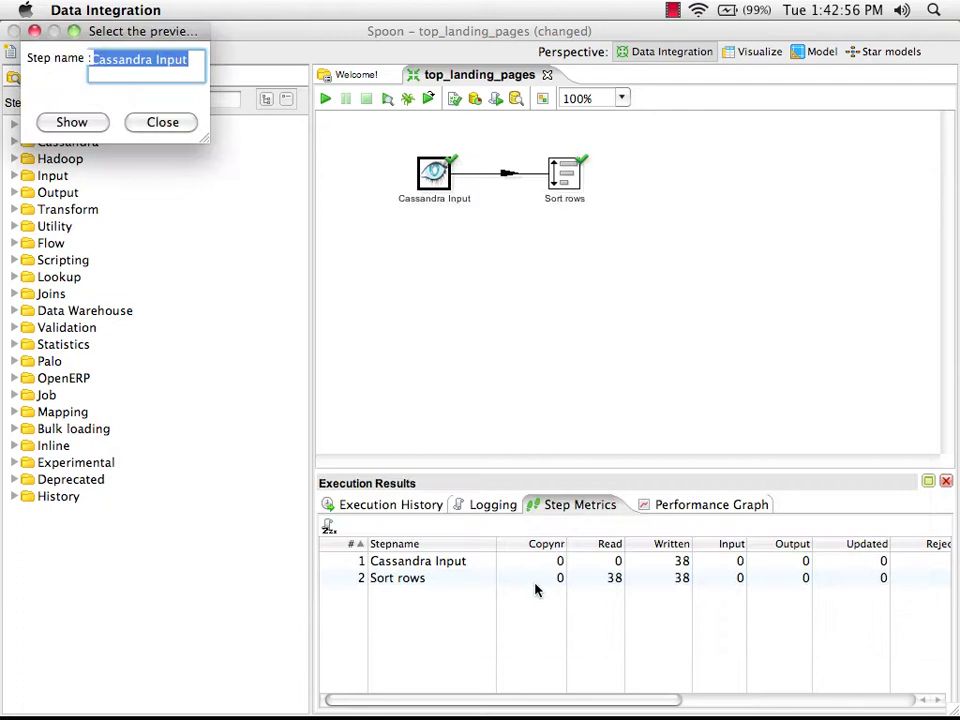
pyautogui.click(170, 122)
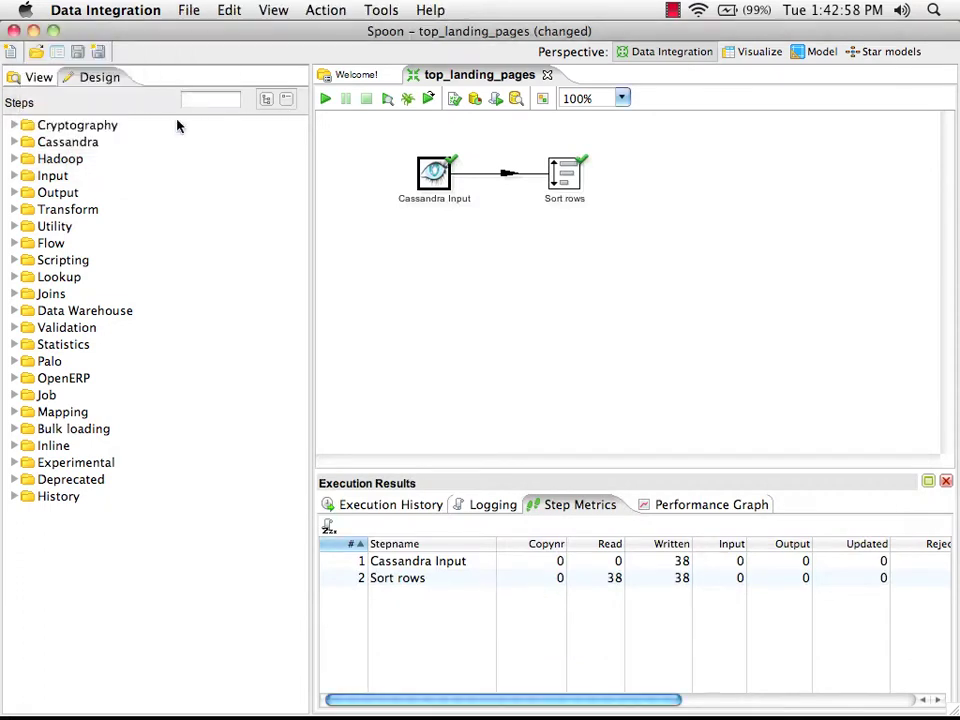
pyautogui.click(98, 53)
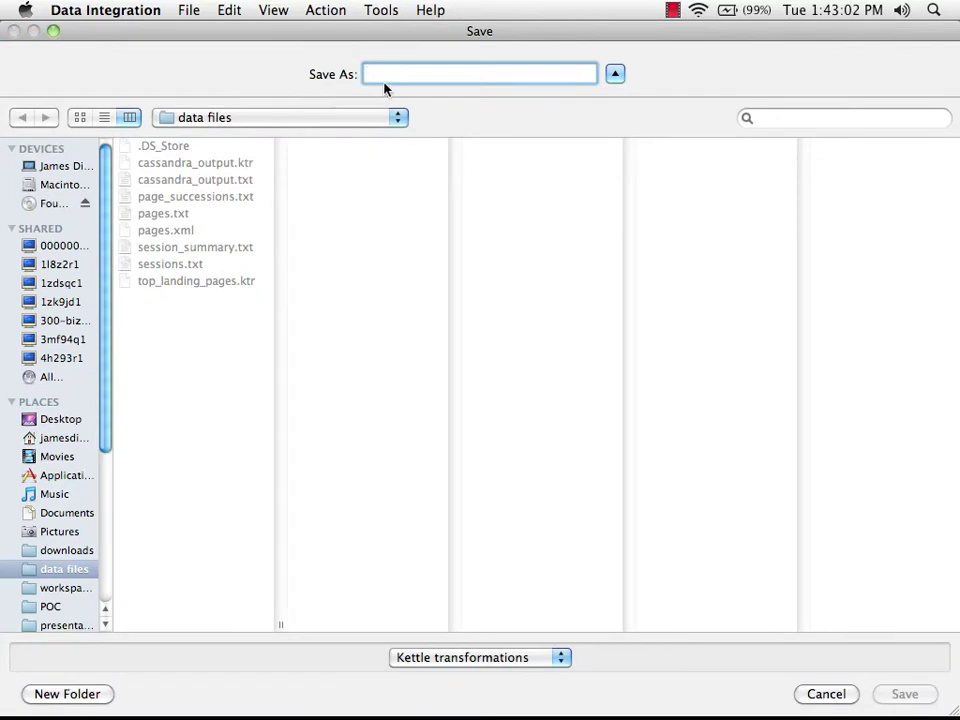
pyautogui.write('cassa')
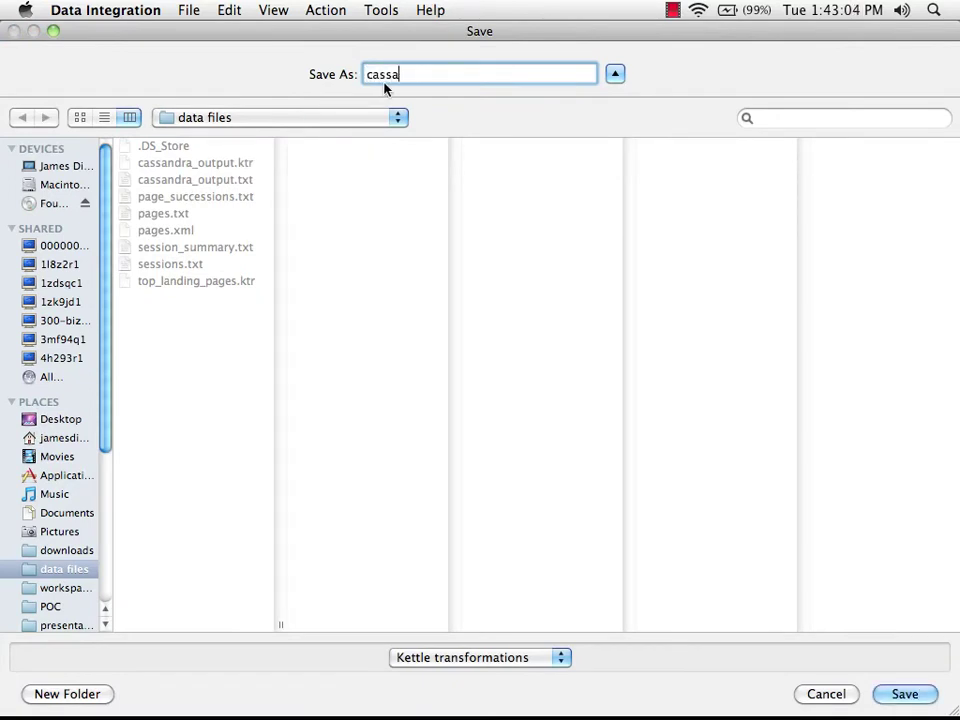
pyautogui.write('ndra_page_succ')
pyautogui.write('e')
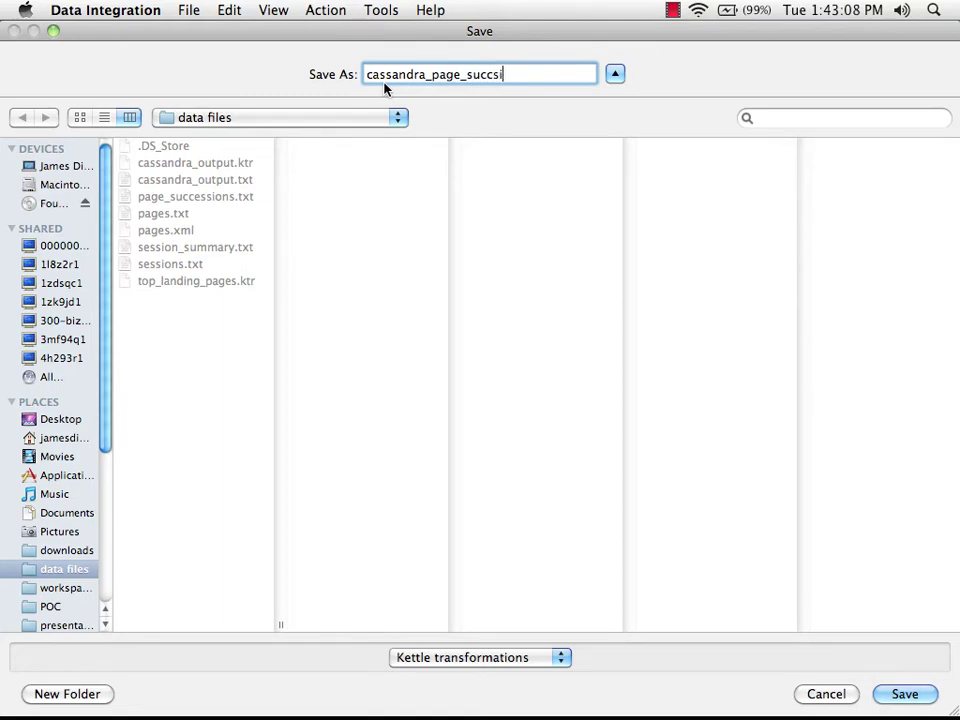
pyautogui.write('ssions')
pyautogui.press('Return')
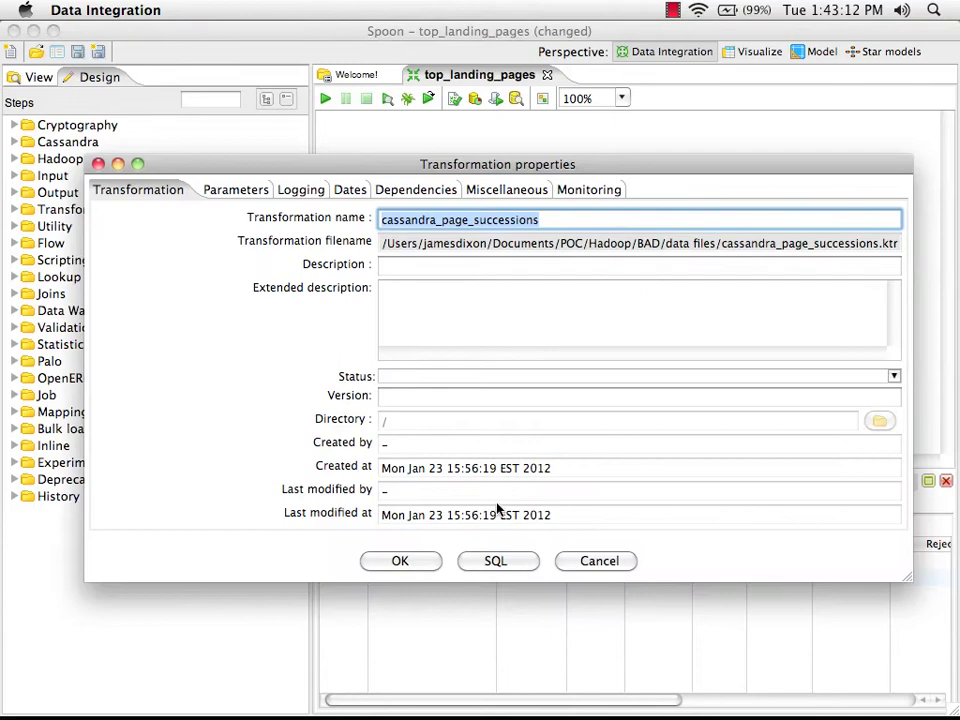
pyautogui.click(424, 561)
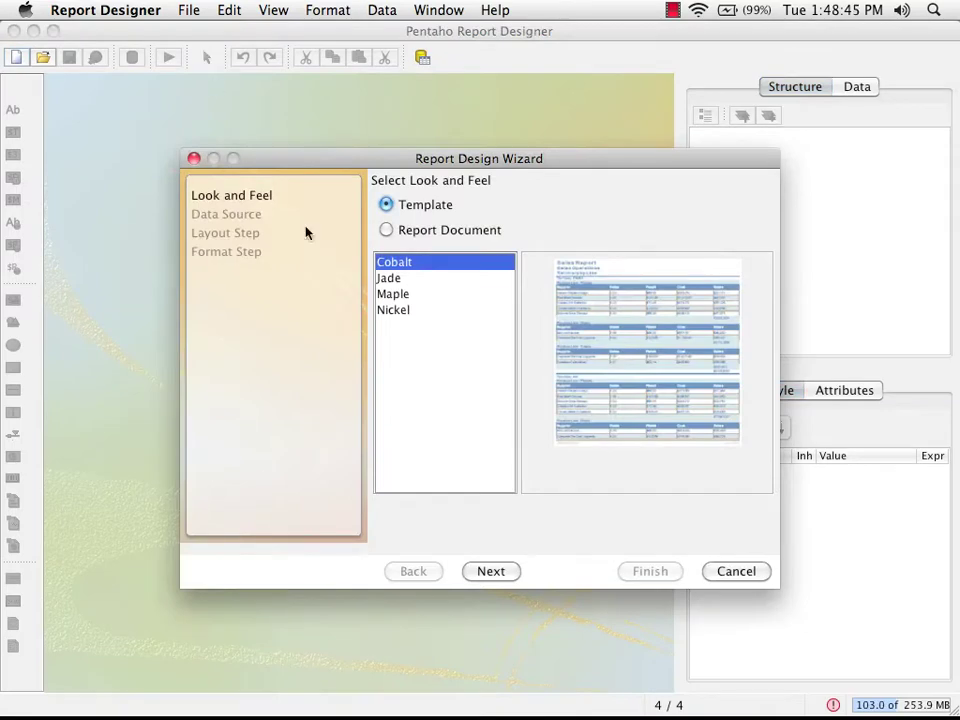
# Add a Pentaho Data Integration data source with a query named PageSuccessions, then browse for its transformation
pyautogui.click(495, 573)
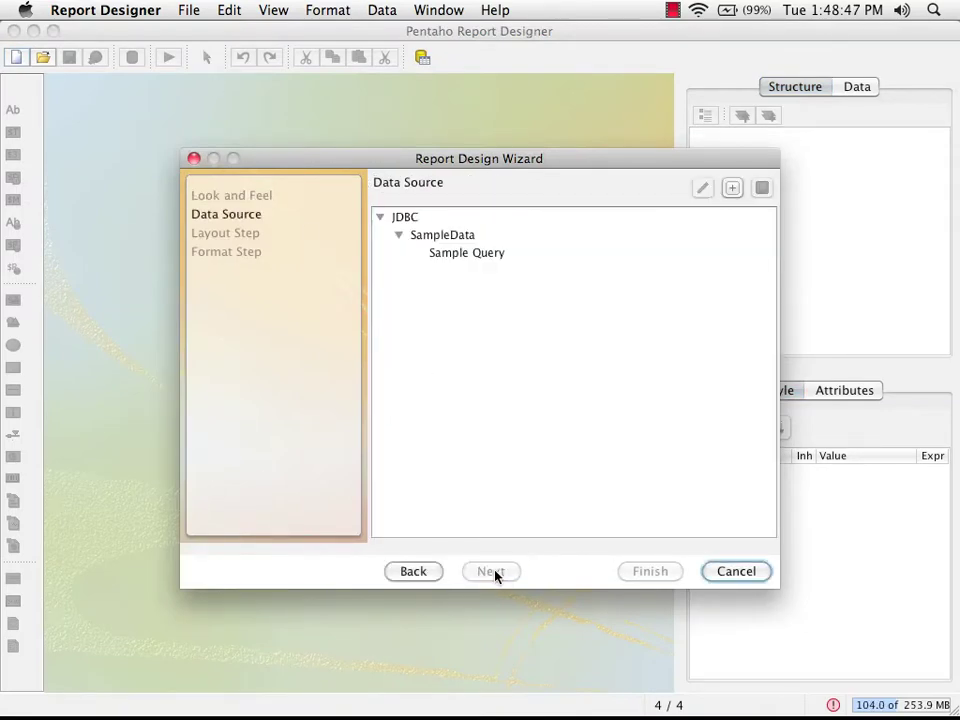
pyautogui.click(732, 188)
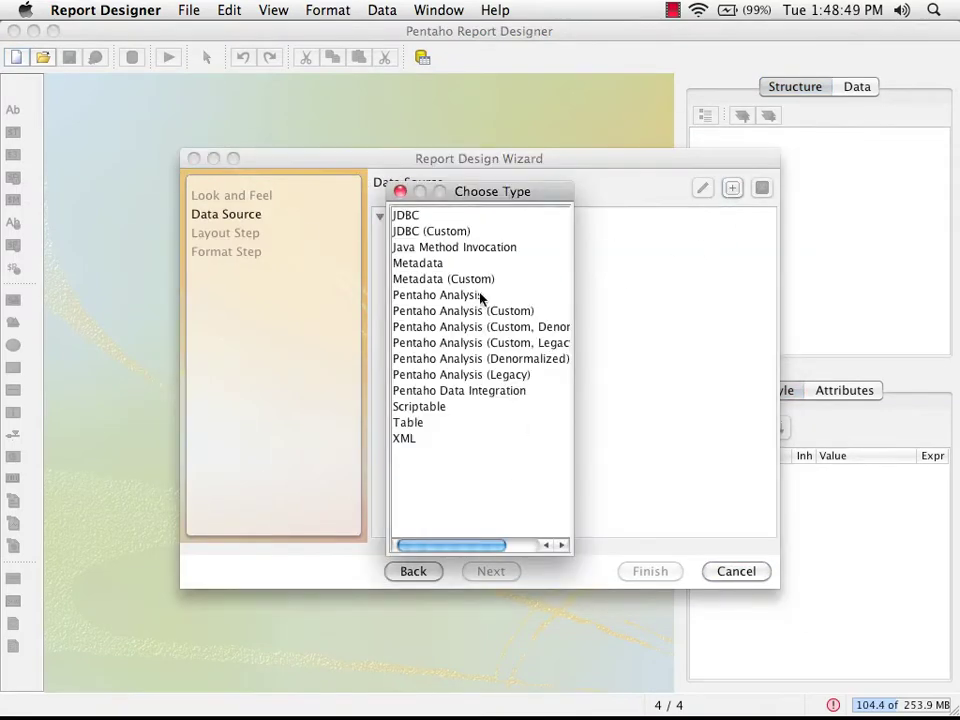
pyautogui.doubleClick(421, 392)
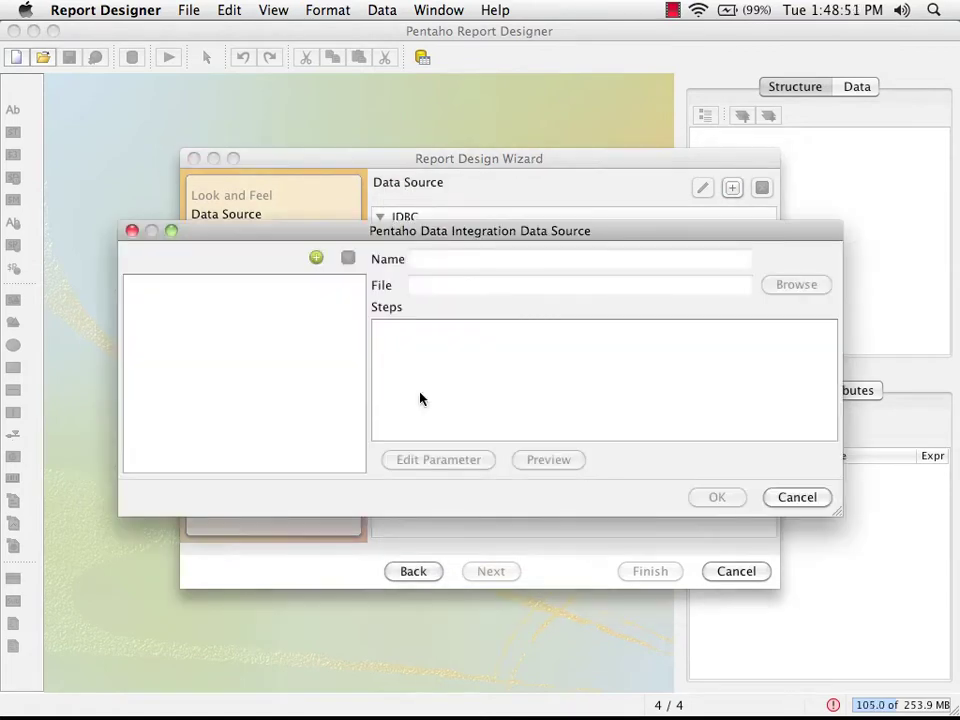
pyautogui.click(316, 258)
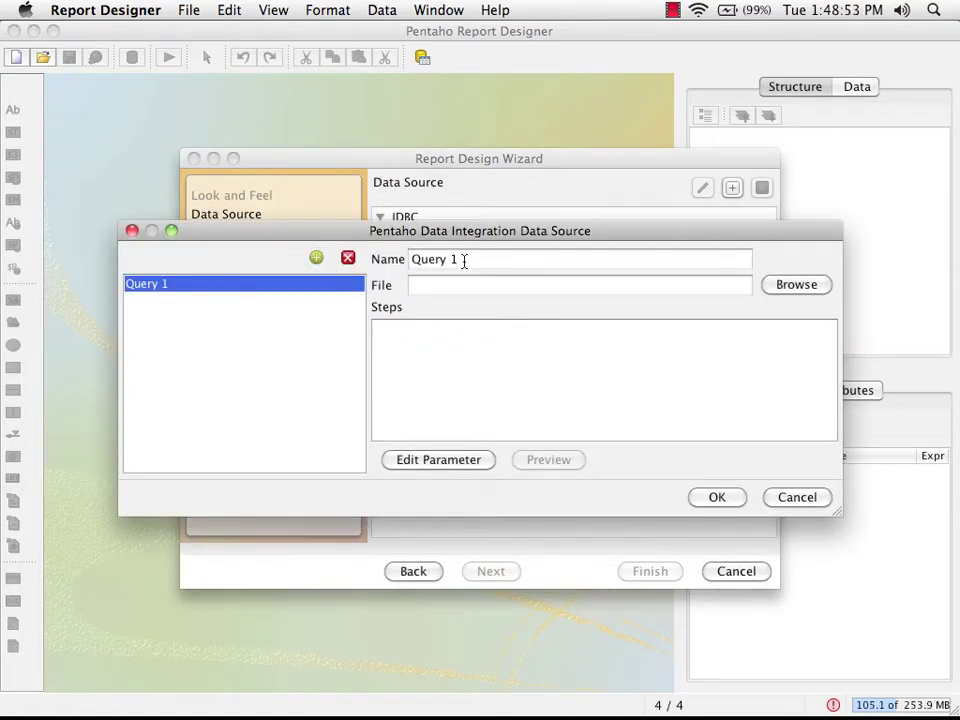
pyautogui.moveTo(464, 261); pyautogui.dragTo(405, 262)
pyautogui.write('Pag')
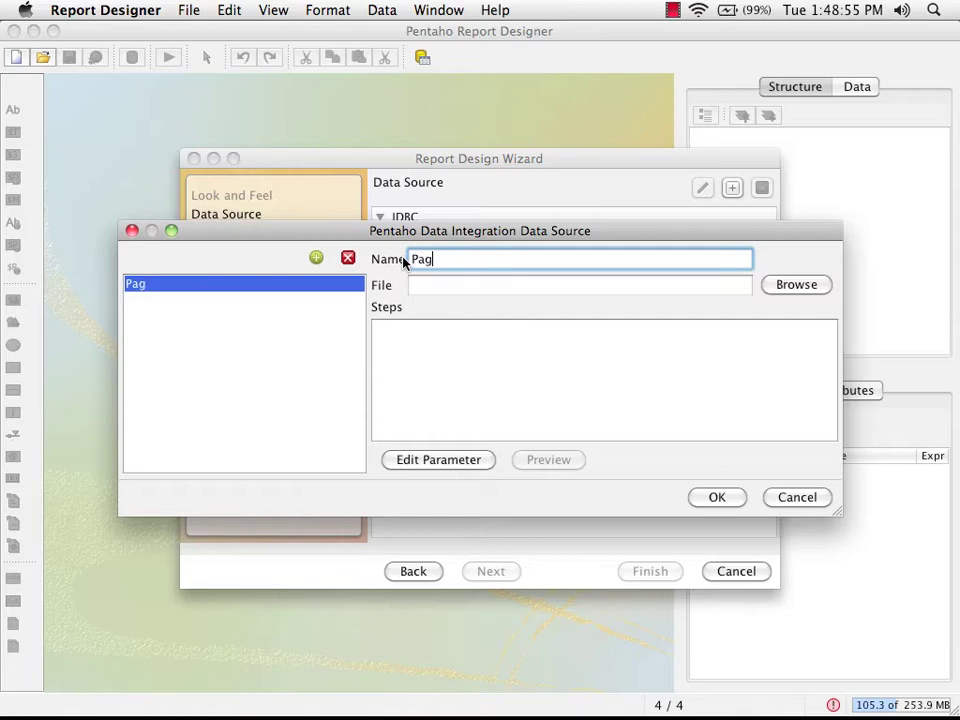
pyautogui.write('eSuccessions')
pyautogui.click(810, 286)
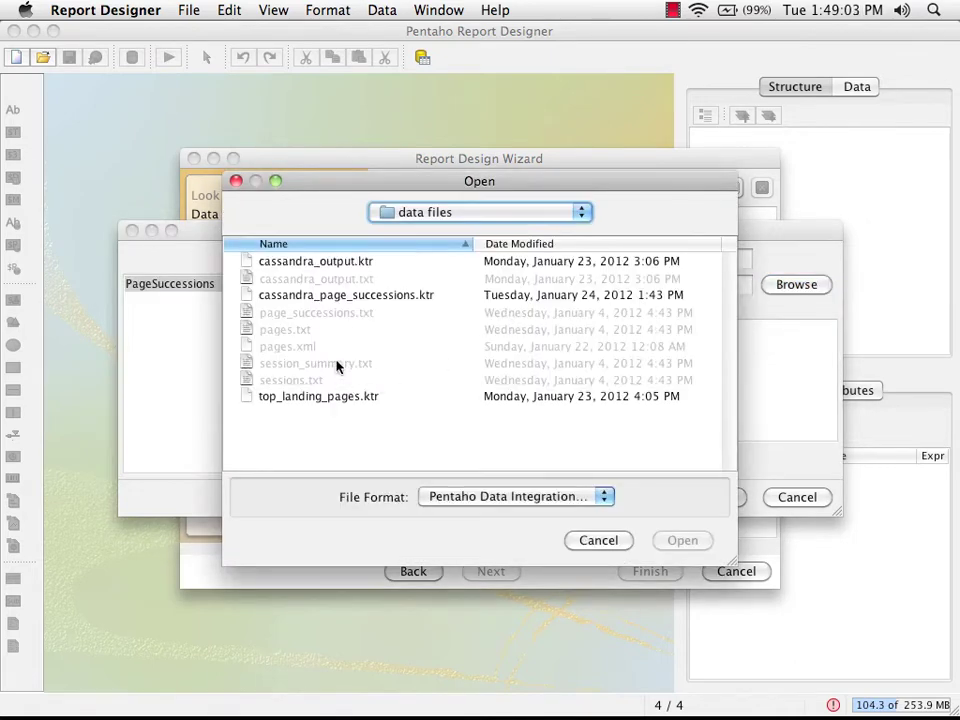
# Load cassandra_page_successions.ktr, use its Sort rows step, preview the data, and save the query
pyautogui.click(326, 297)
pyautogui.click(684, 540)
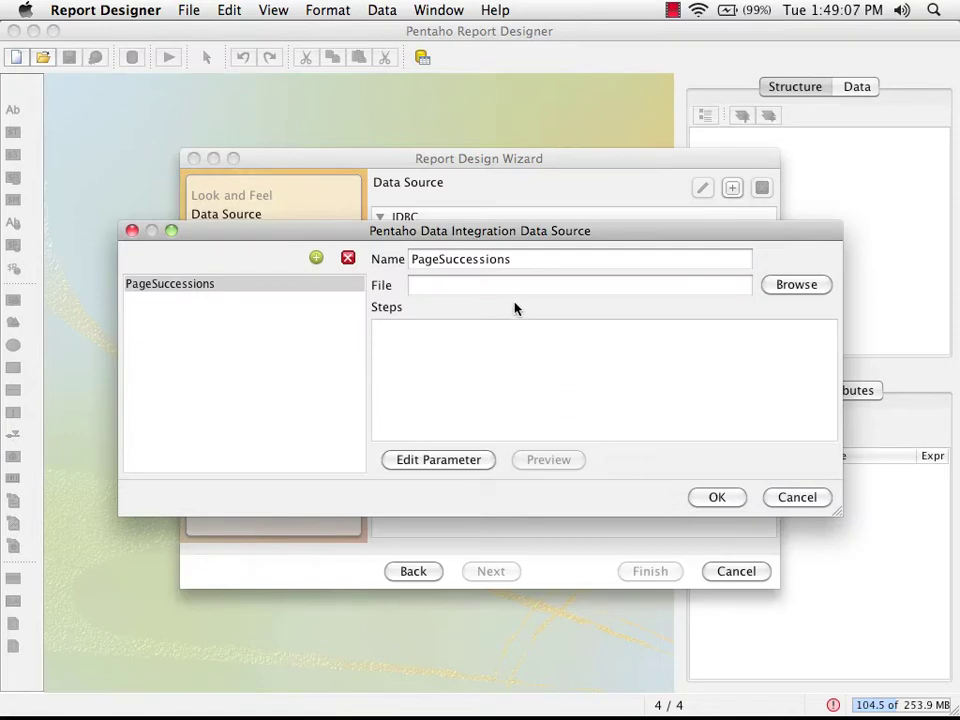
pyautogui.click(419, 345)
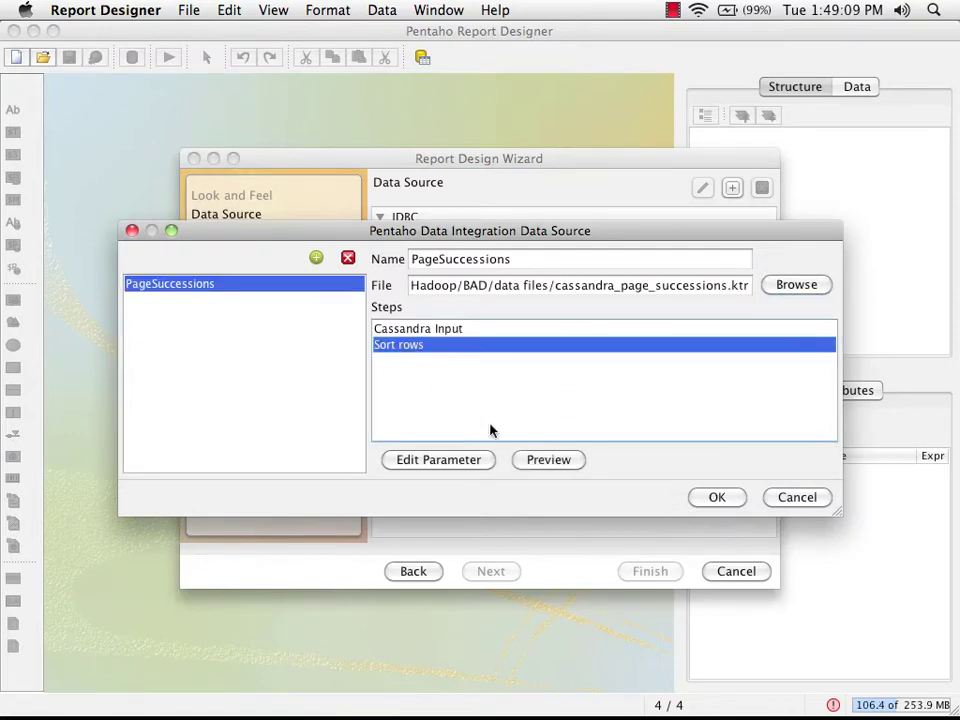
pyautogui.click(531, 459)
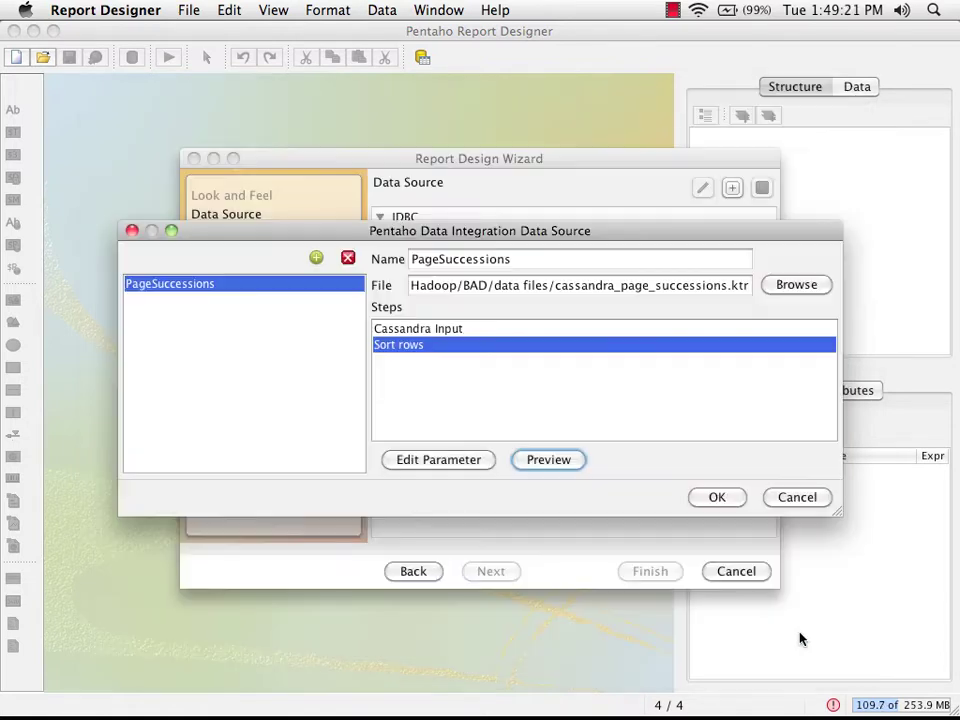
pyautogui.click(800, 634)
pyautogui.click(717, 497)
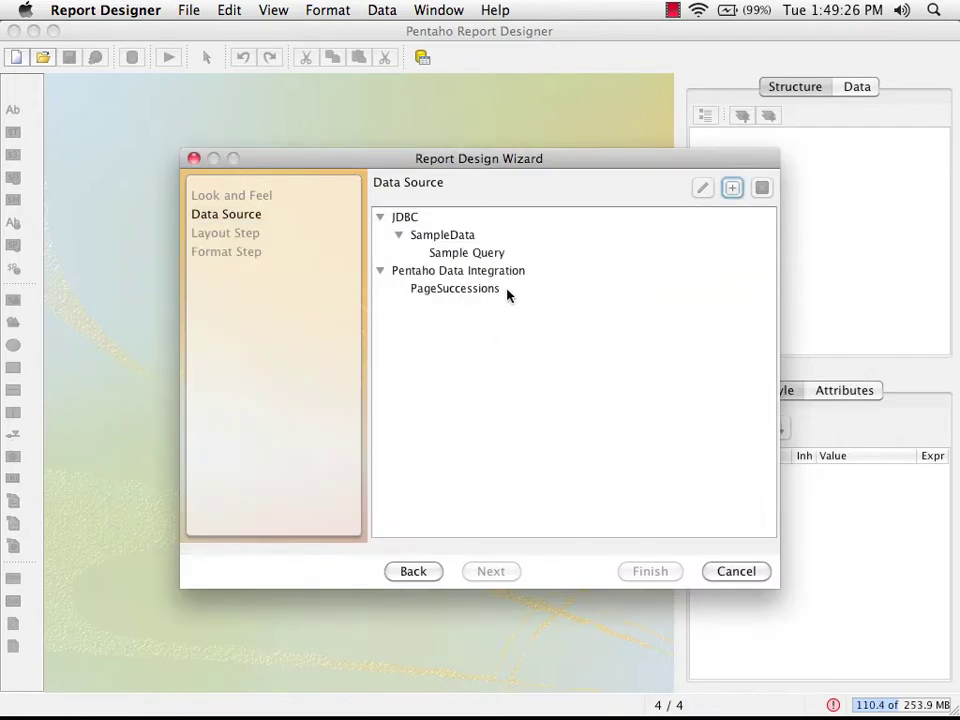
# Choose PageSuccessions as the report data and group the report by url
pyautogui.click(461, 289)
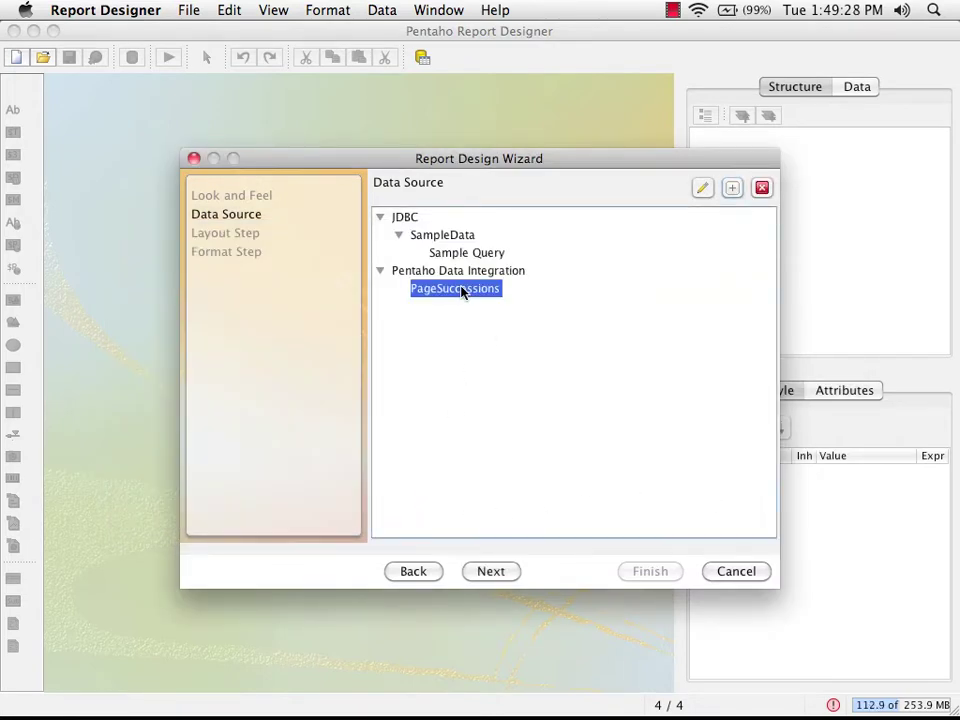
pyautogui.click(491, 571)
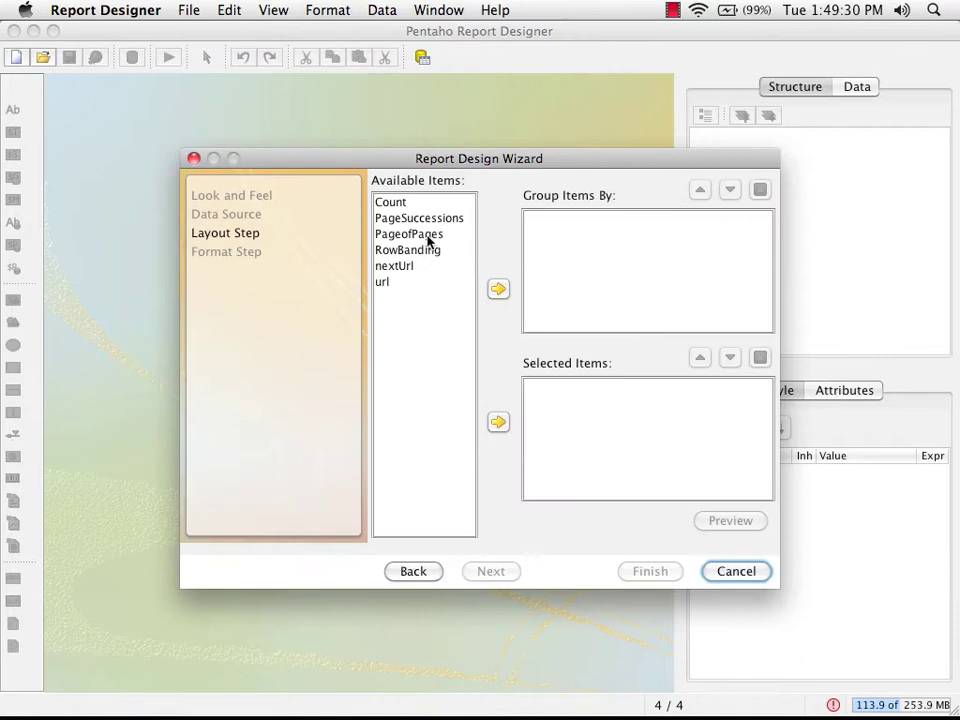
pyautogui.click(390, 284)
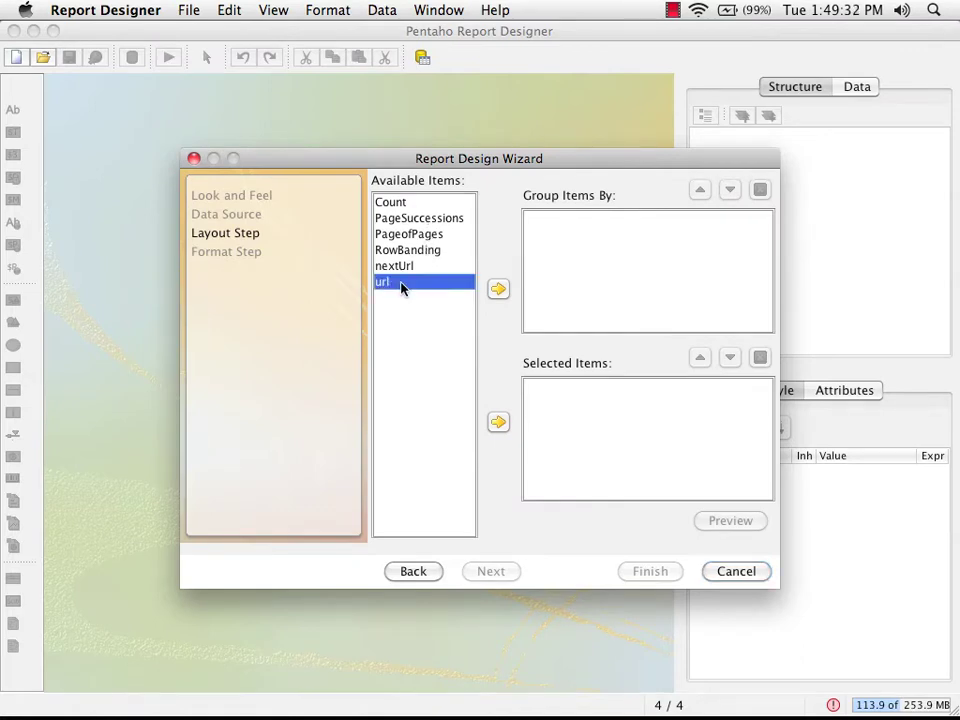
pyautogui.click(498, 290)
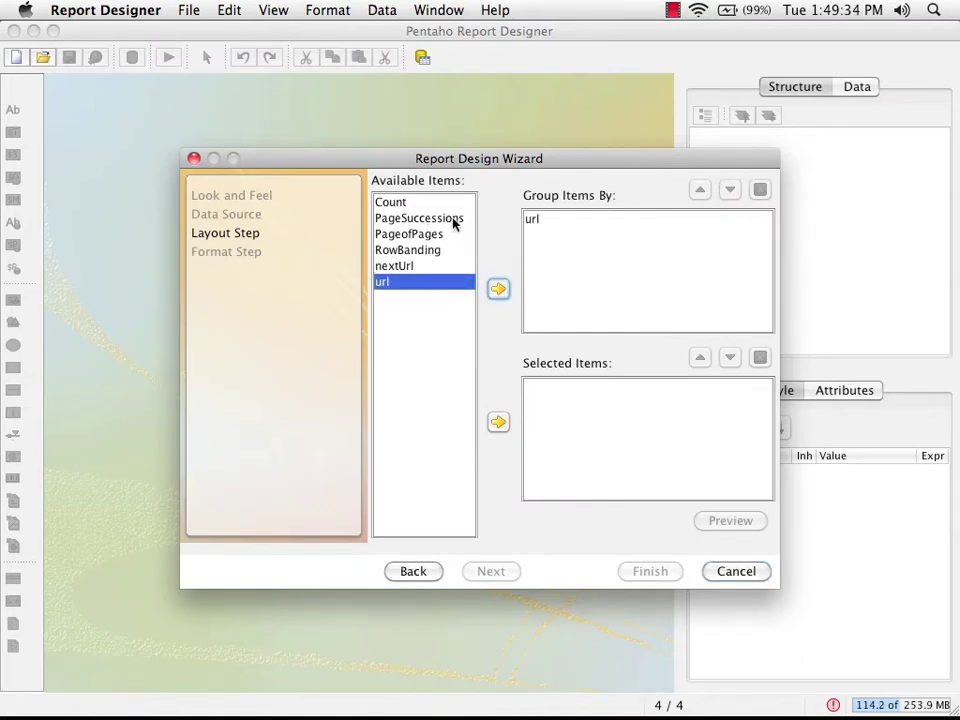
# Add nextUrl and Count as the detail columns
pyautogui.click(406, 266)
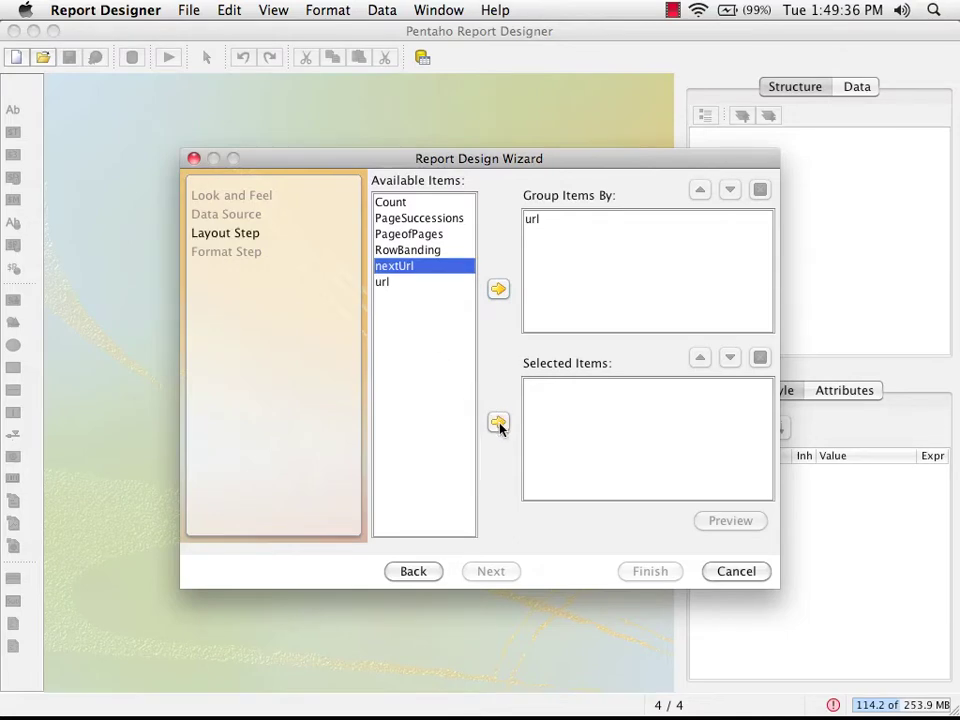
pyautogui.click(498, 422)
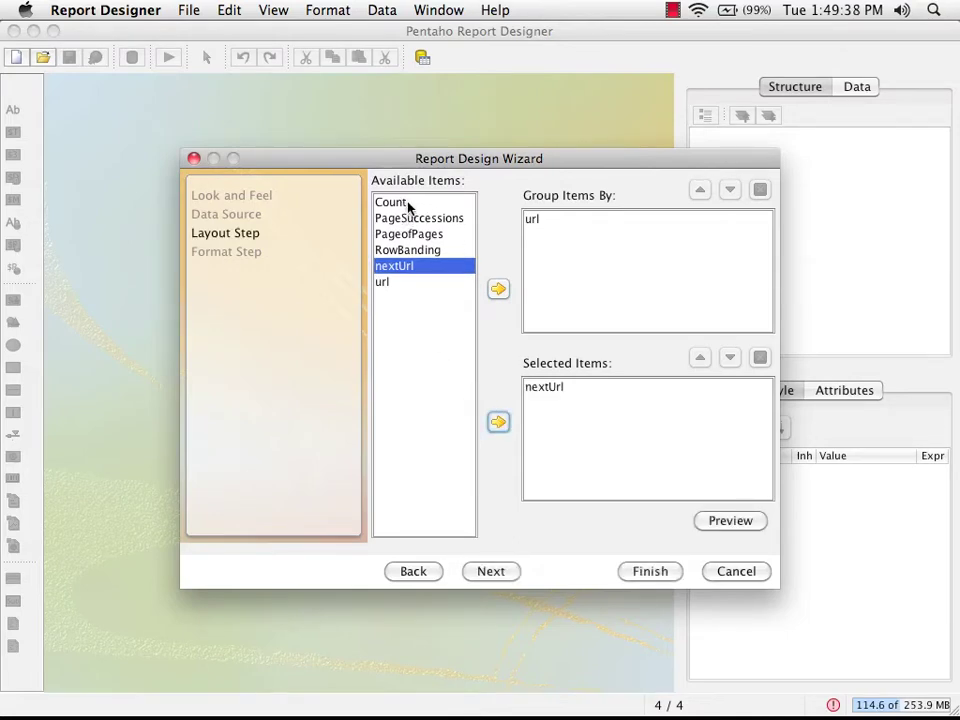
pyautogui.click(407, 204)
pyautogui.click(498, 422)
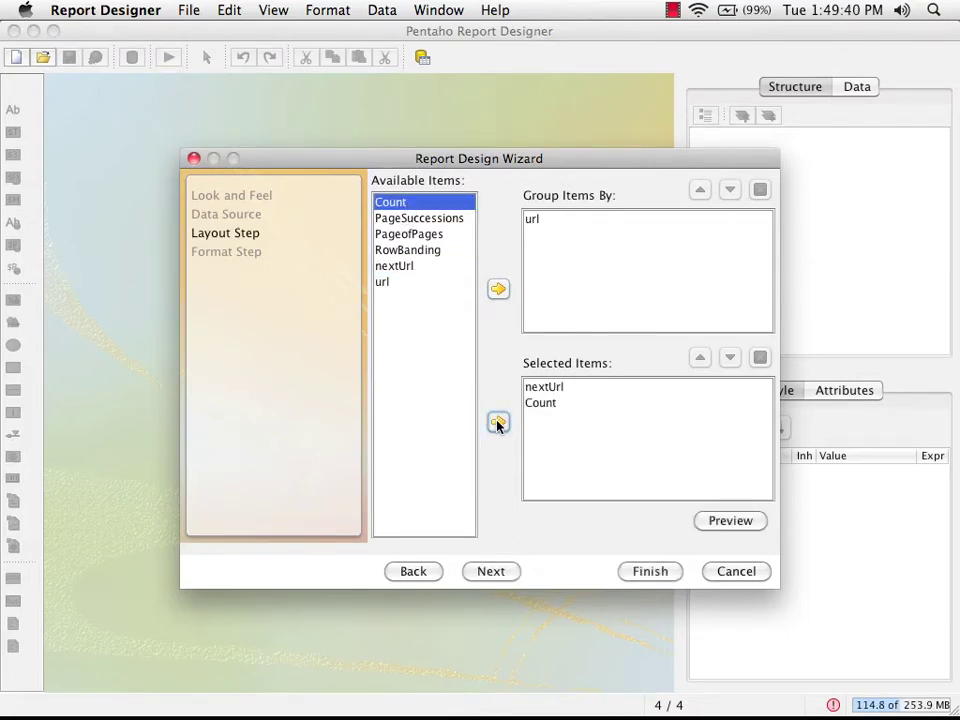
# Set the url group header label to 'Source Page'
pyautogui.click(497, 571)
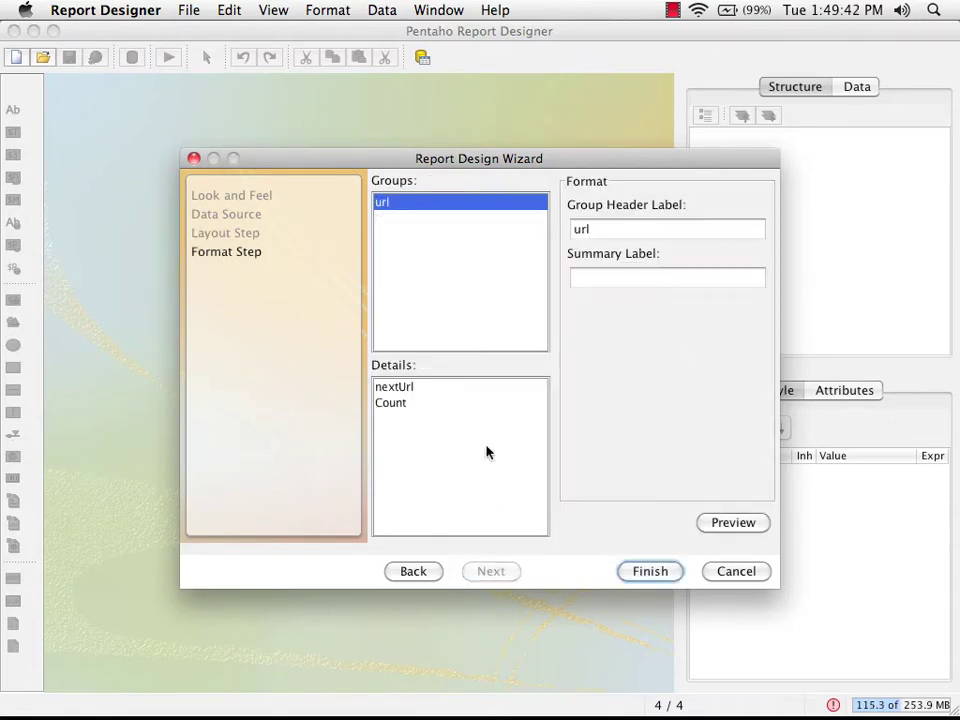
pyautogui.moveTo(594, 229); pyautogui.dragTo(569, 229)
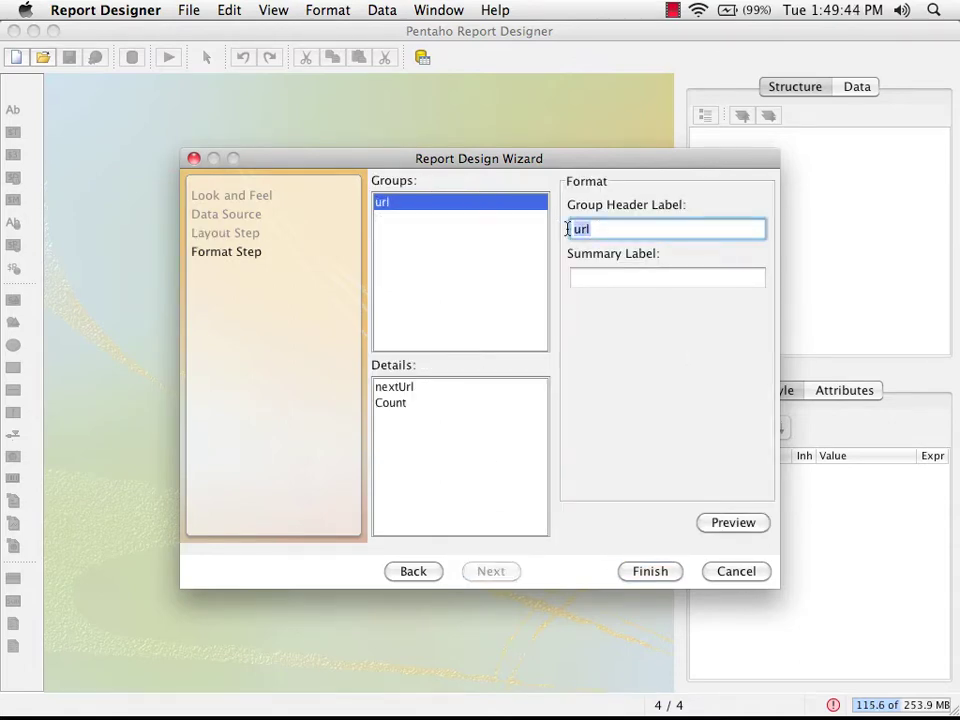
pyautogui.write('Sour')
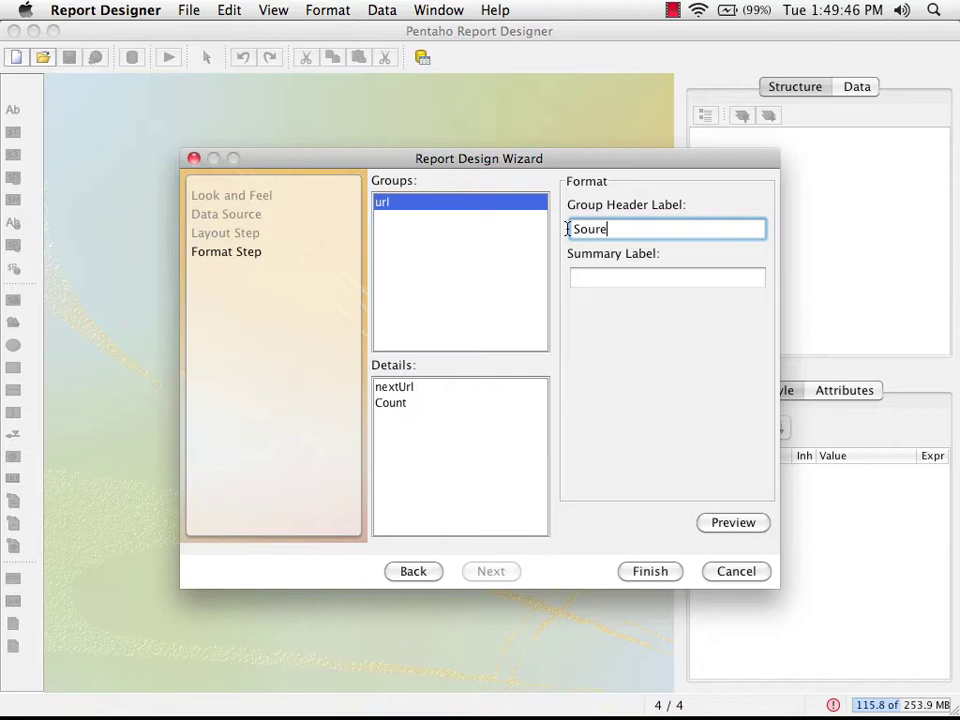
pyautogui.write('ce Page:')
# Rename the nextUrl display name to 'Destination Page'
pyautogui.click(411, 387)
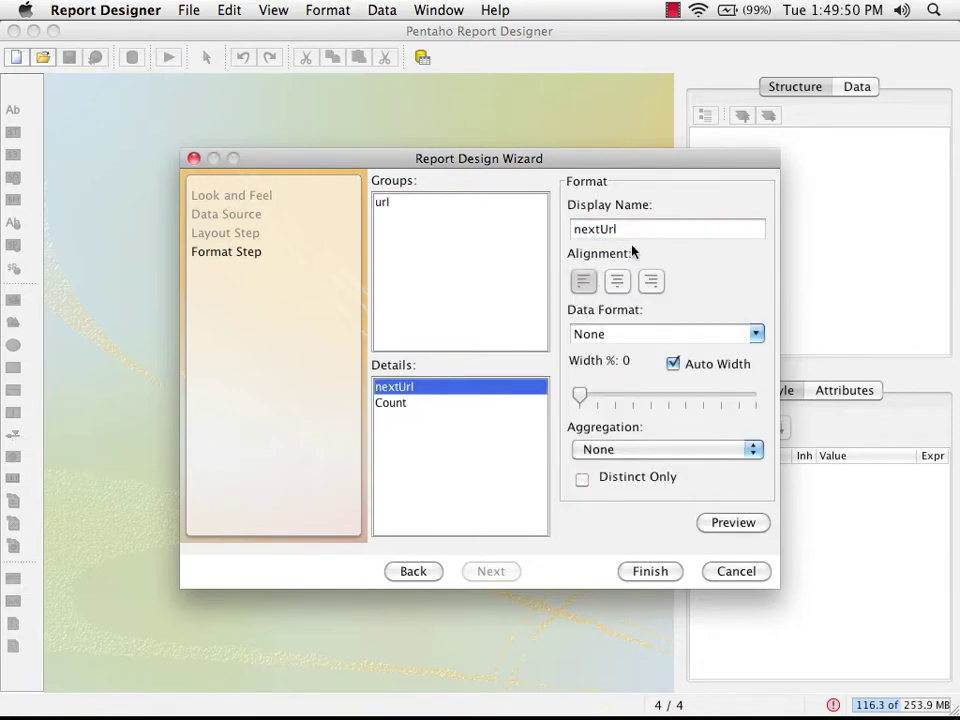
pyautogui.moveTo(622, 229); pyautogui.dragTo(566, 234)
pyautogui.write('Desti')
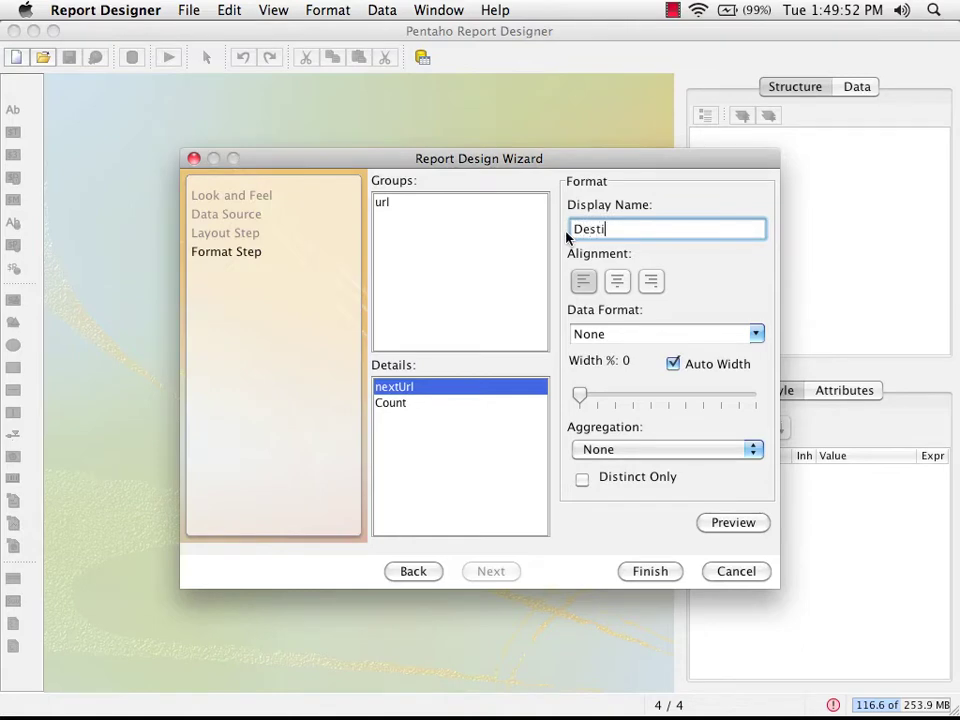
pyautogui.write('nation Page')
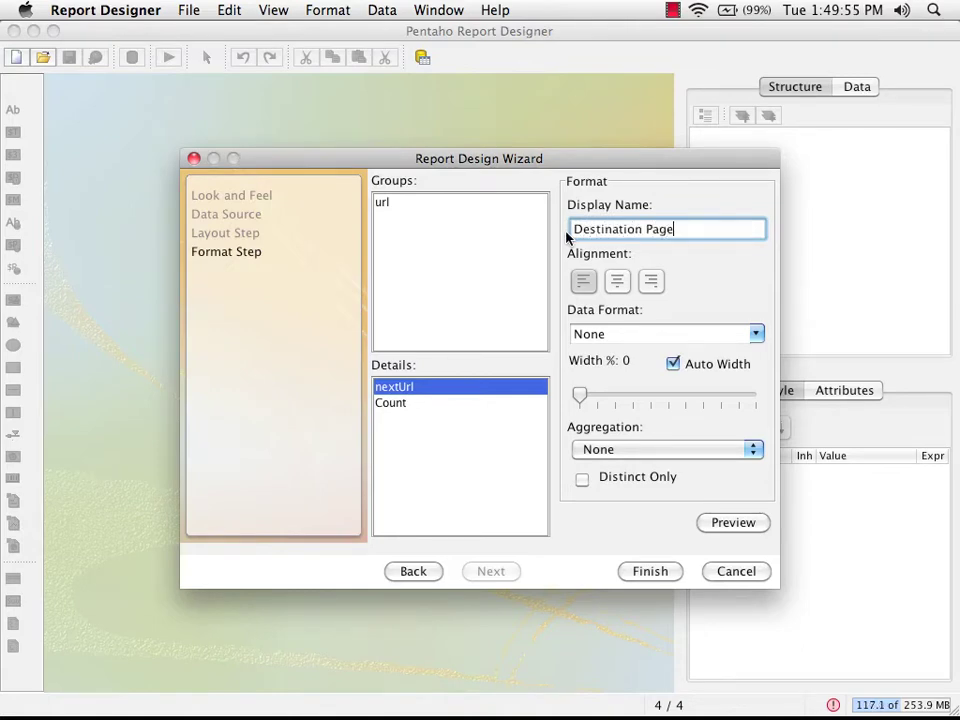
# Format Count as #,###;(#,###) and open its aggregation choices to pick Sum
pyautogui.click(432, 403)
pyautogui.click(755, 334)
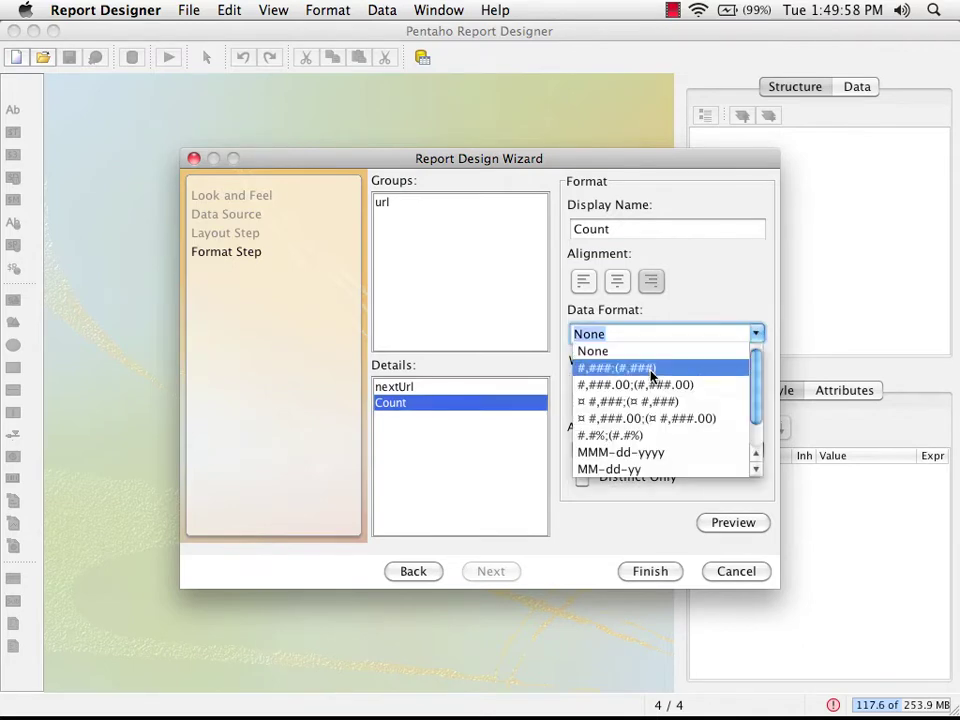
pyautogui.click(650, 369)
pyautogui.click(752, 450)
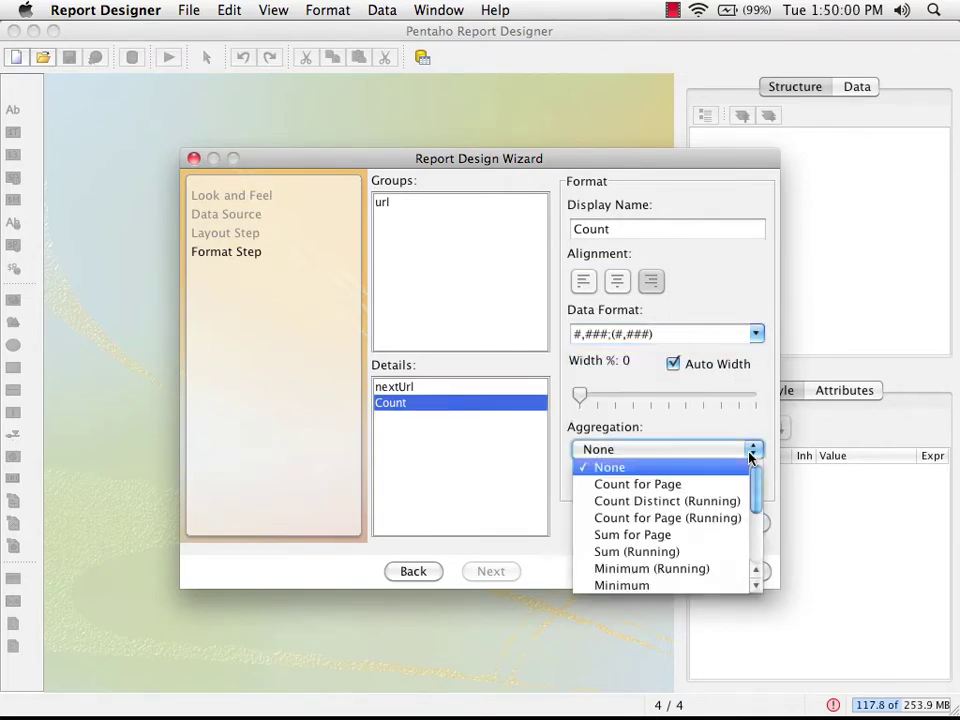
pyautogui.scroll(-4, 758, 540)
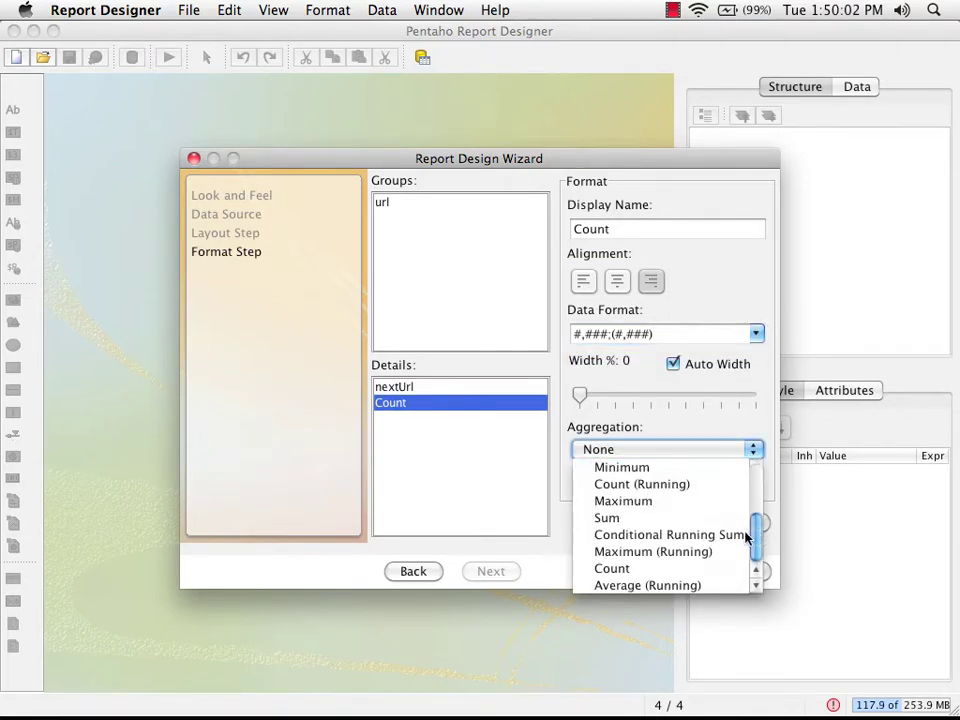
# Finish the wizard with a Sum total on Count and preview the report at 100% zoom
pyautogui.click(677, 523)
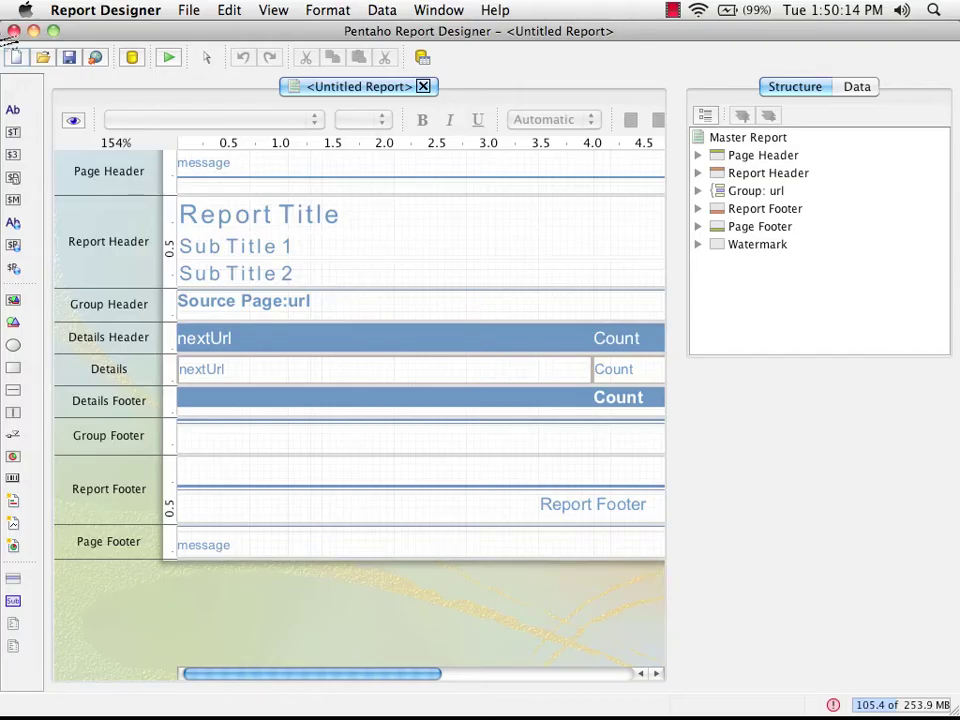
pyautogui.click(71, 121)
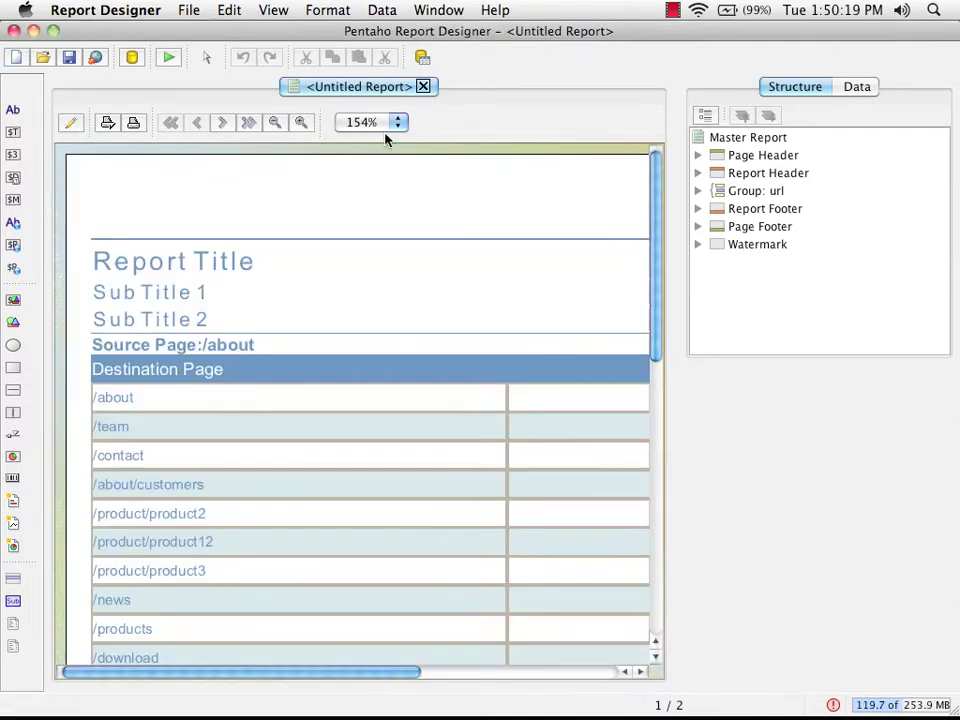
pyautogui.click(387, 128)
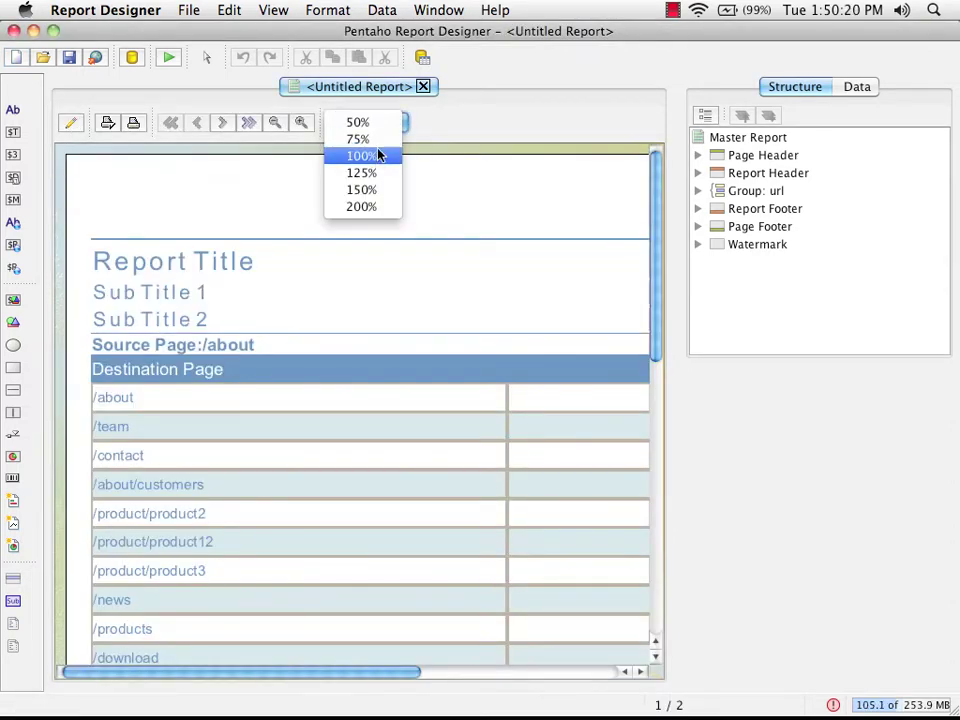
pyautogui.click(378, 156)
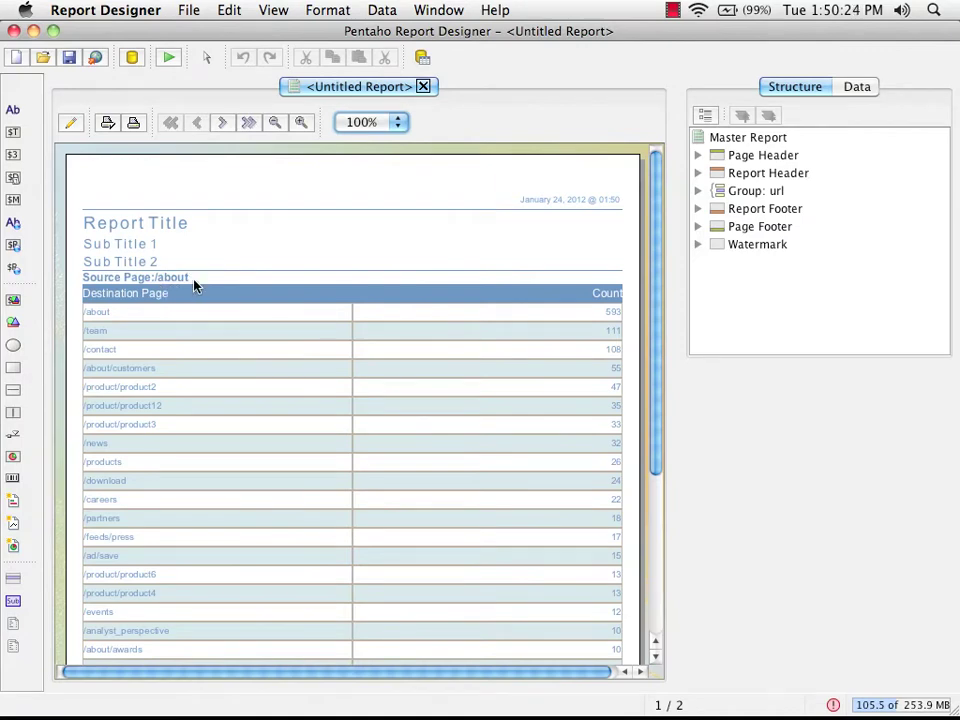
pyautogui.click(72, 124)
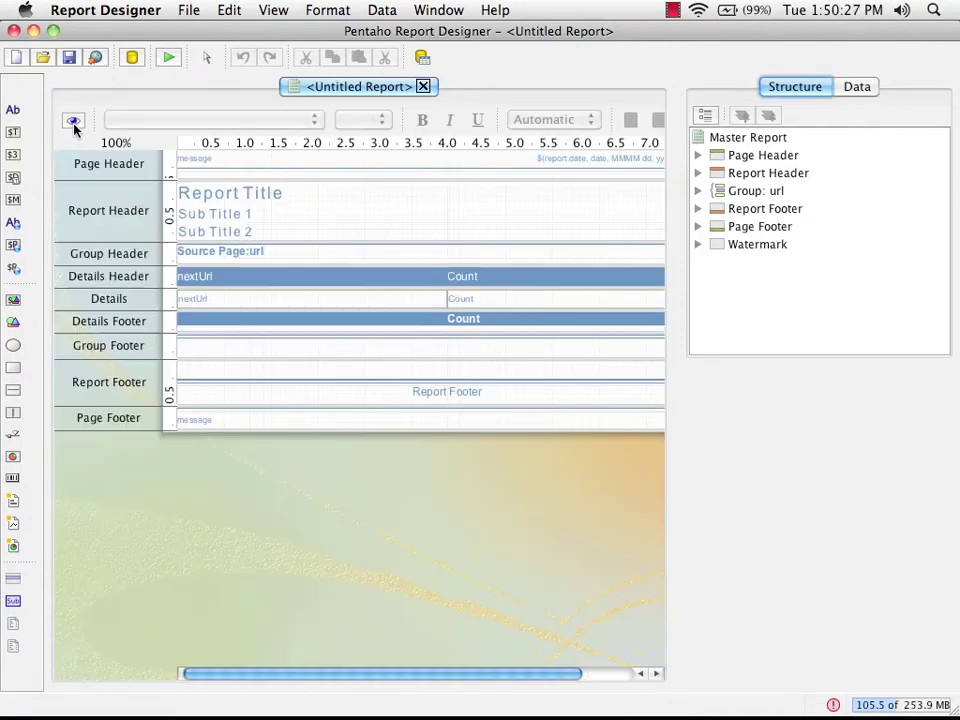
# Change the report title label to 'Page Successions'
pyautogui.click(266, 198)
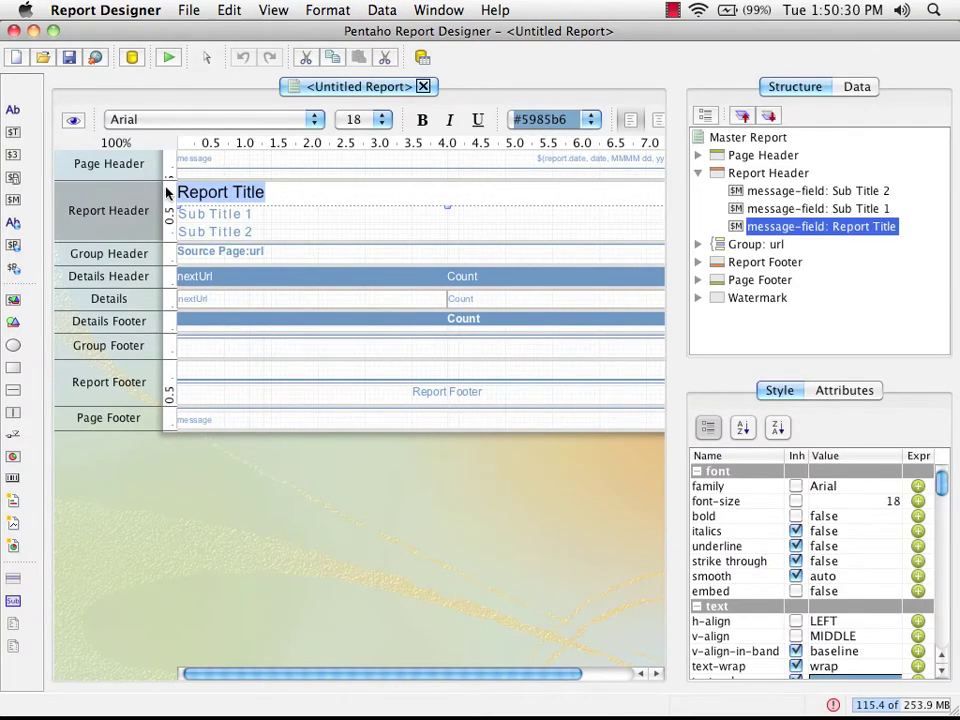
pyautogui.write('Page Su')
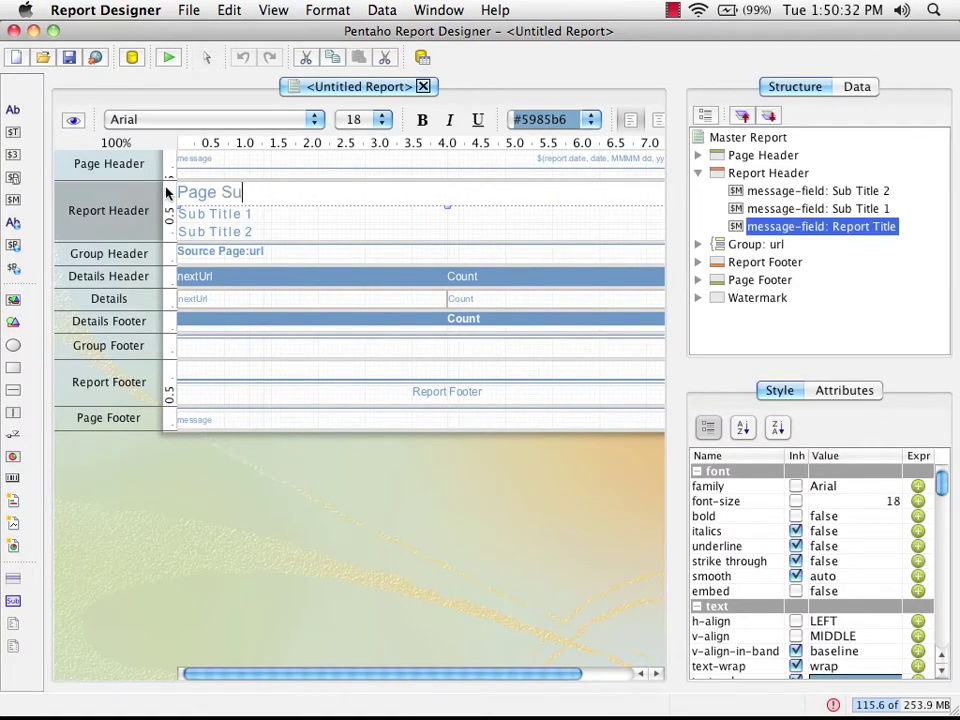
pyautogui.write('ccessions')
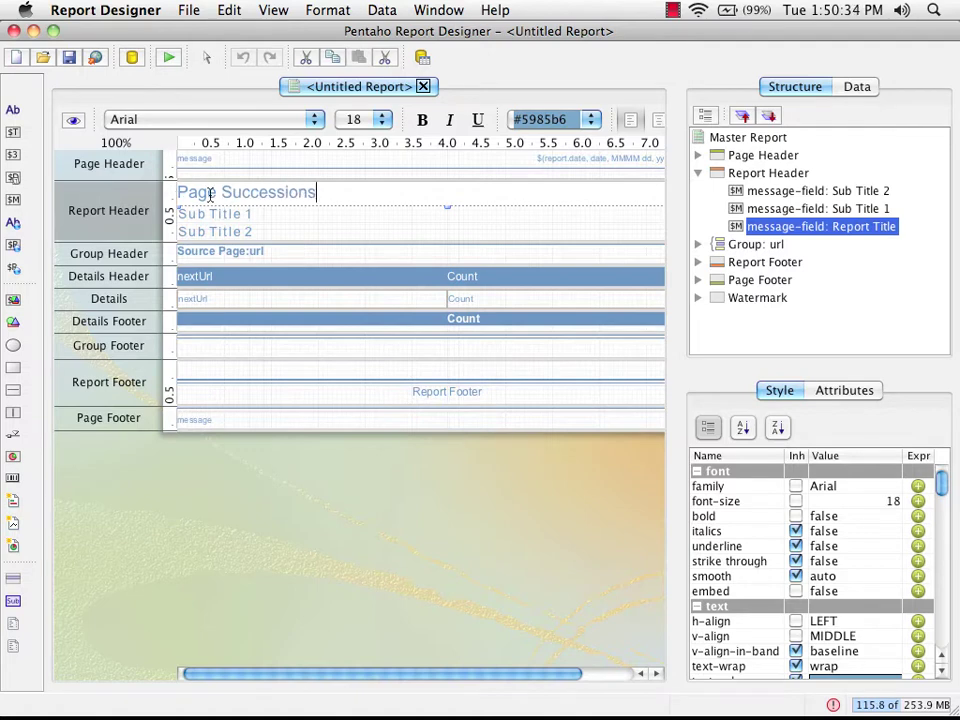
pyautogui.click(197, 220)
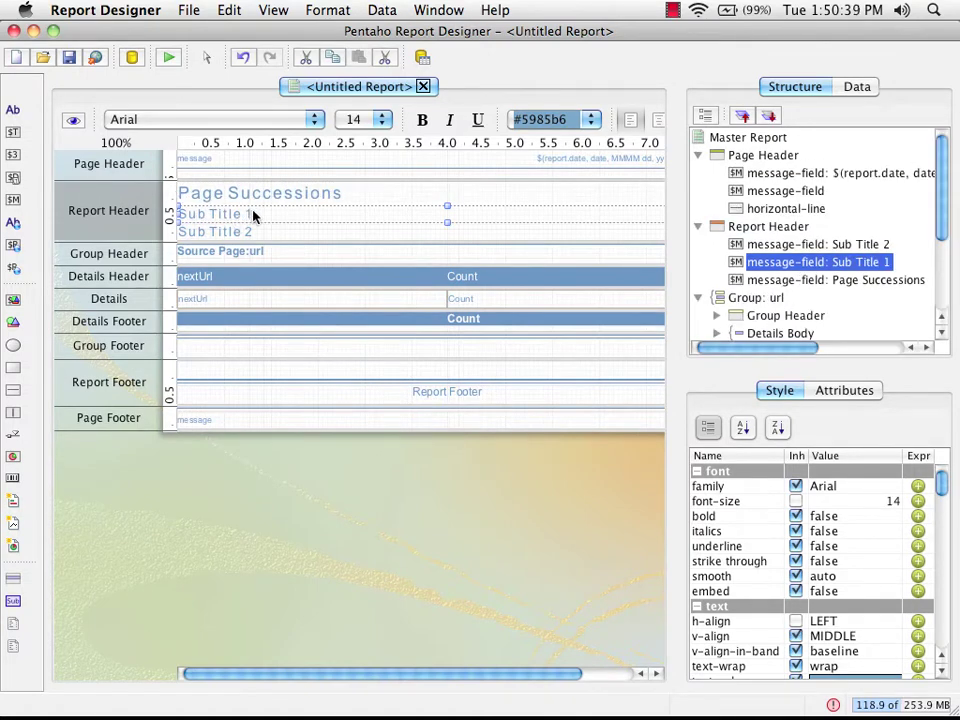
# Delete the text of Sub Title 1 and Sub Title 2
pyautogui.doubleClick(240, 214)
pyautogui.press('BackSpace')
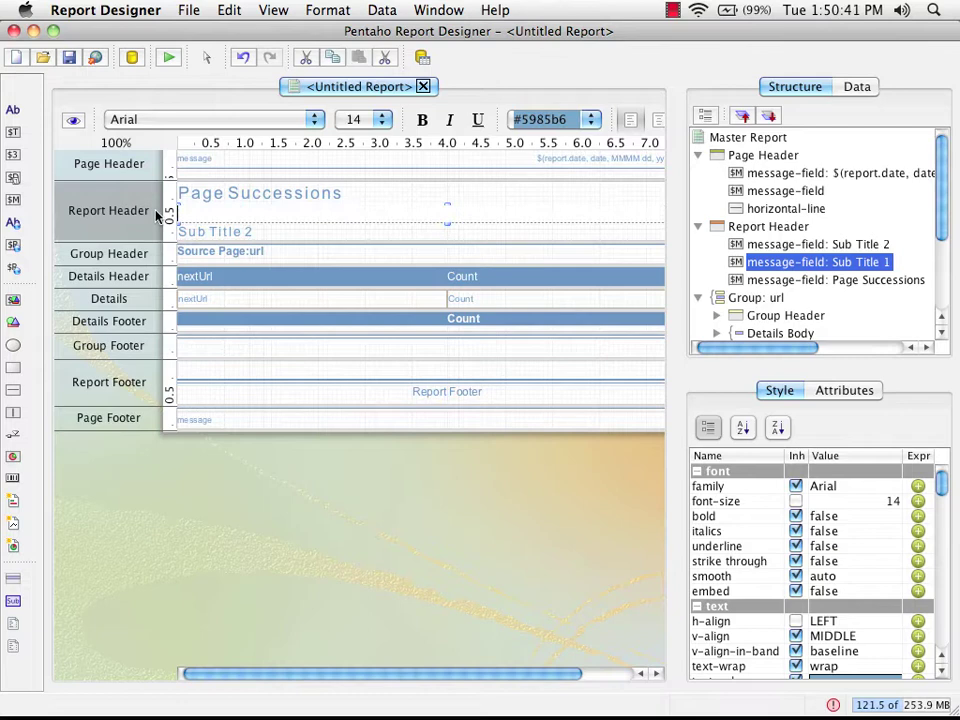
pyautogui.click(215, 231)
pyautogui.doubleClick(240, 232)
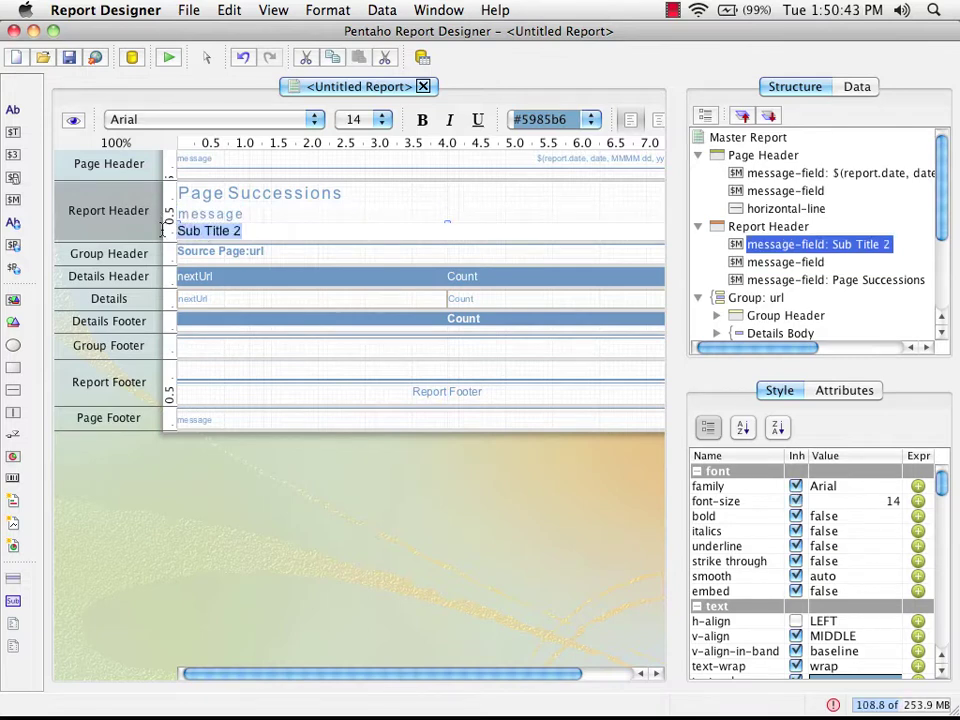
pyautogui.press('BackSpace')
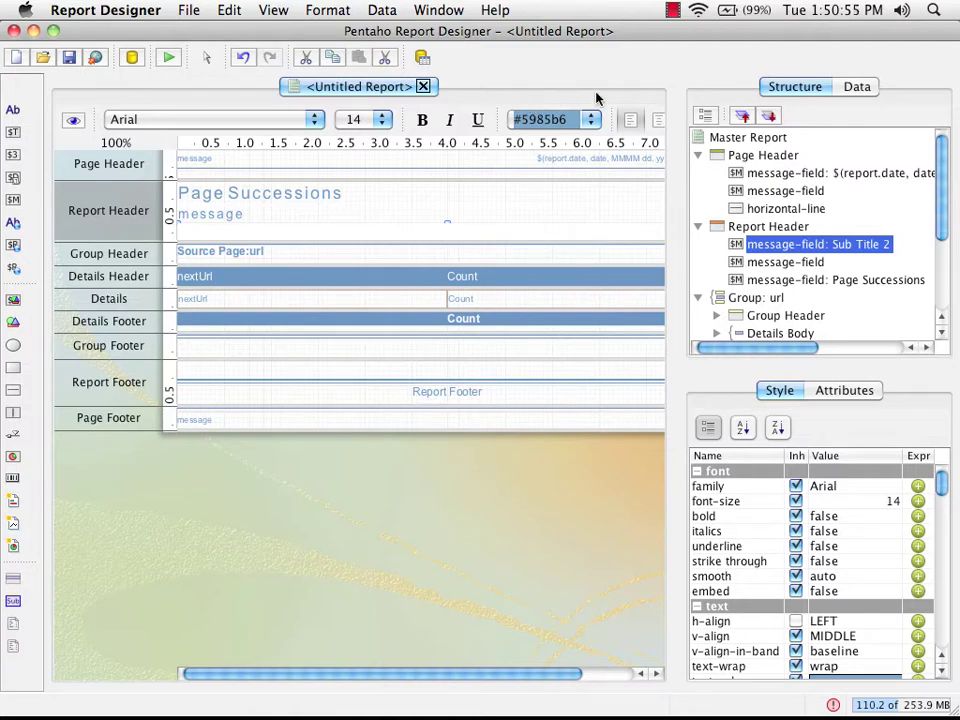
# Add an XML data set on the Data tab and load pages.xml as its file
pyautogui.click(854, 87)
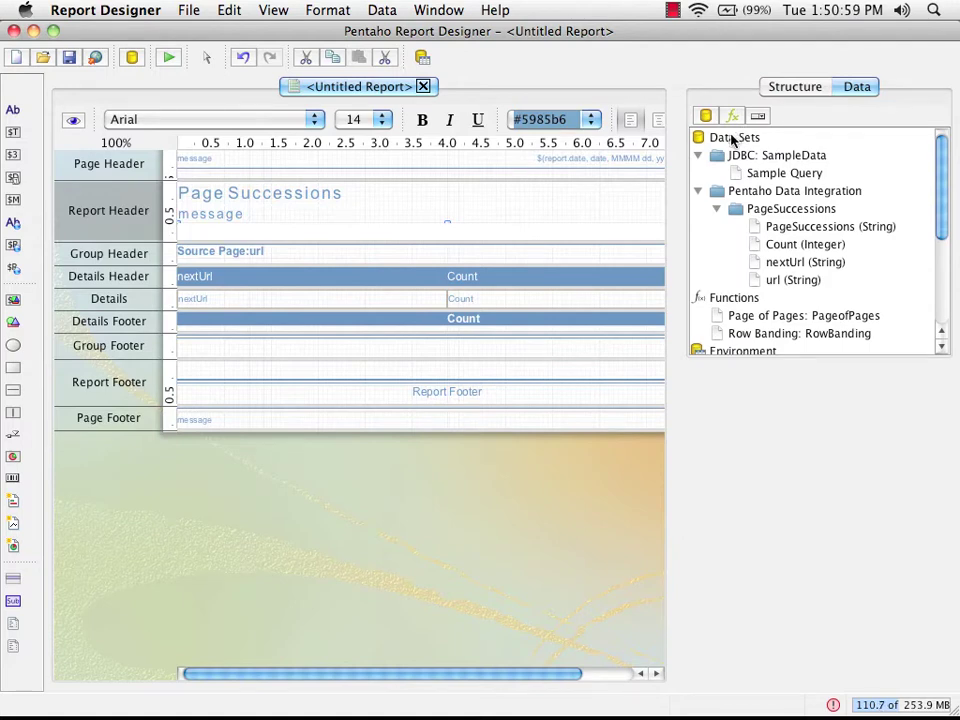
pyautogui.rightClick(734, 138)
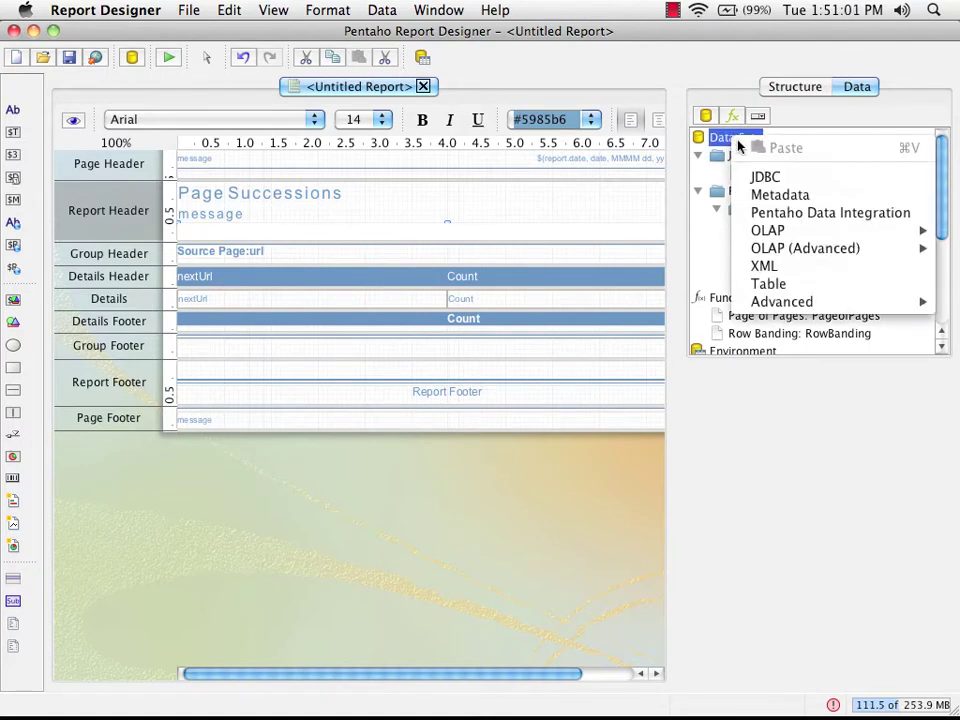
pyautogui.click(765, 267)
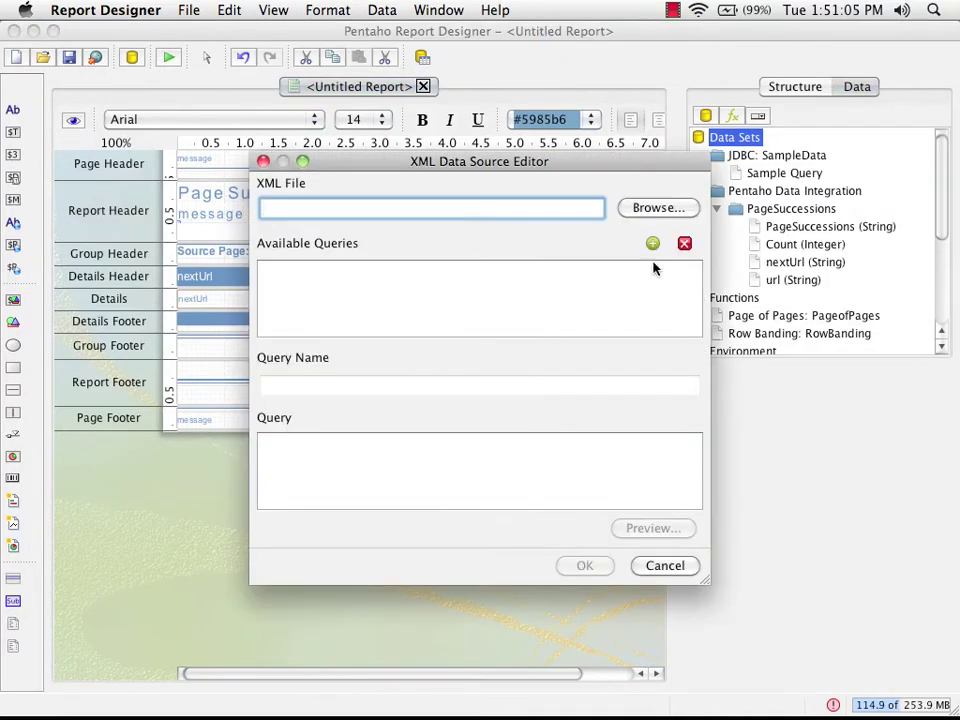
pyautogui.click(650, 209)
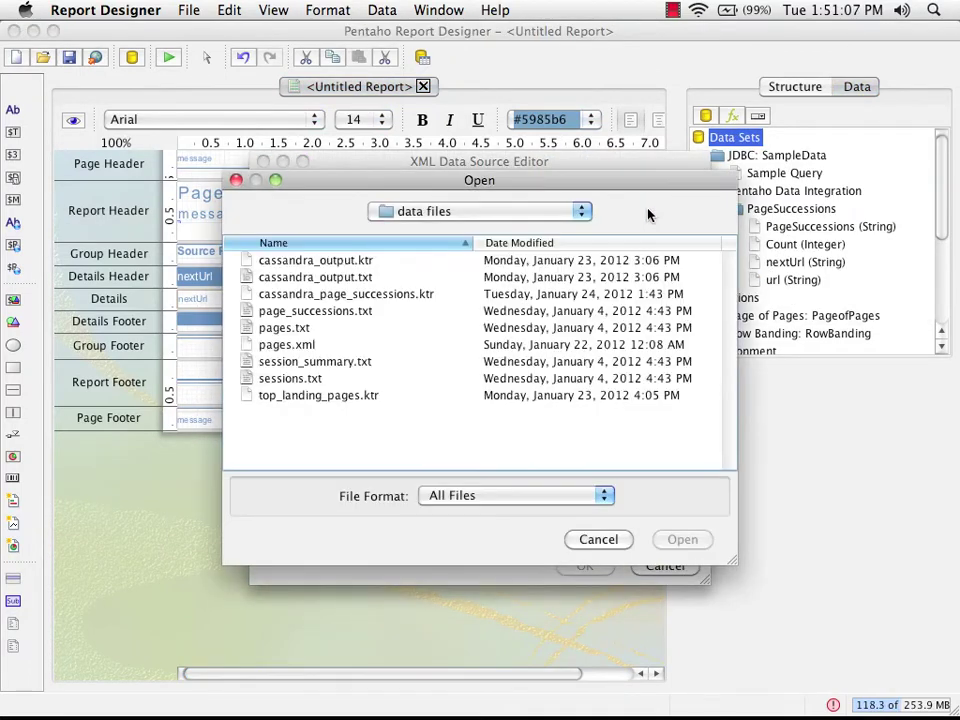
pyautogui.click(285, 344)
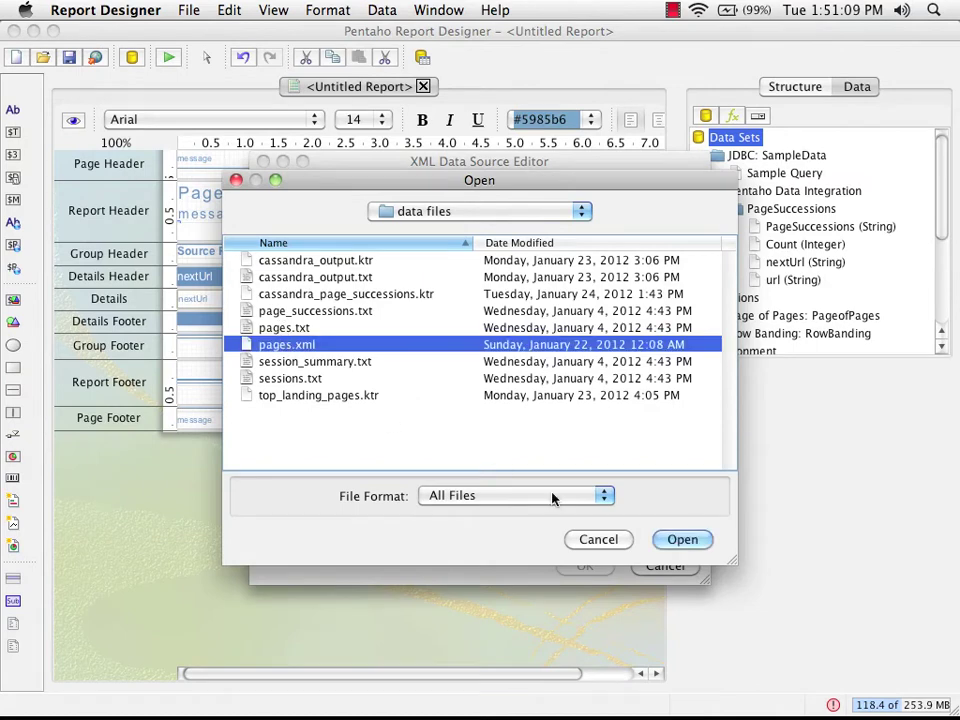
pyautogui.click(683, 540)
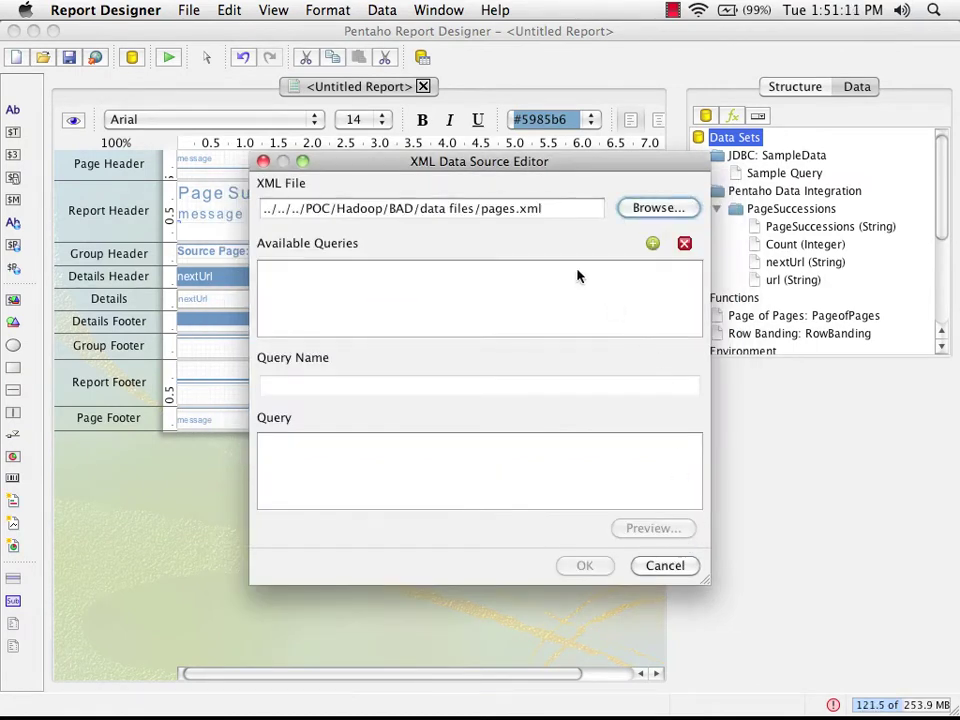
# Add a PageList query with XPath /pages/page, check its preview rows, and save the source
pyautogui.click(651, 244)
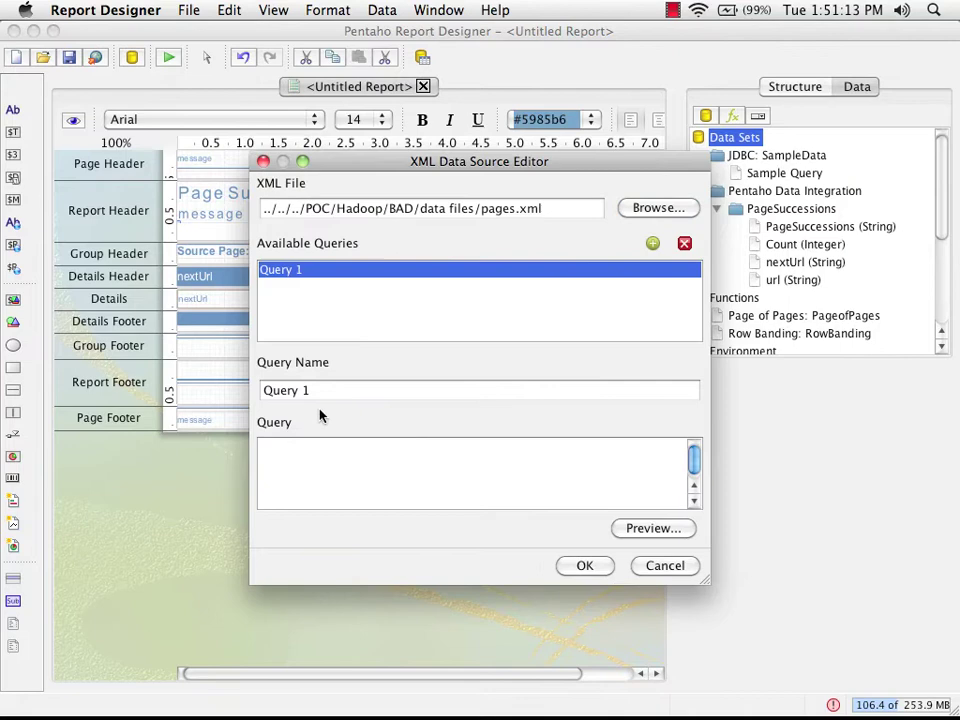
pyautogui.moveTo(318, 393); pyautogui.dragTo(241, 387)
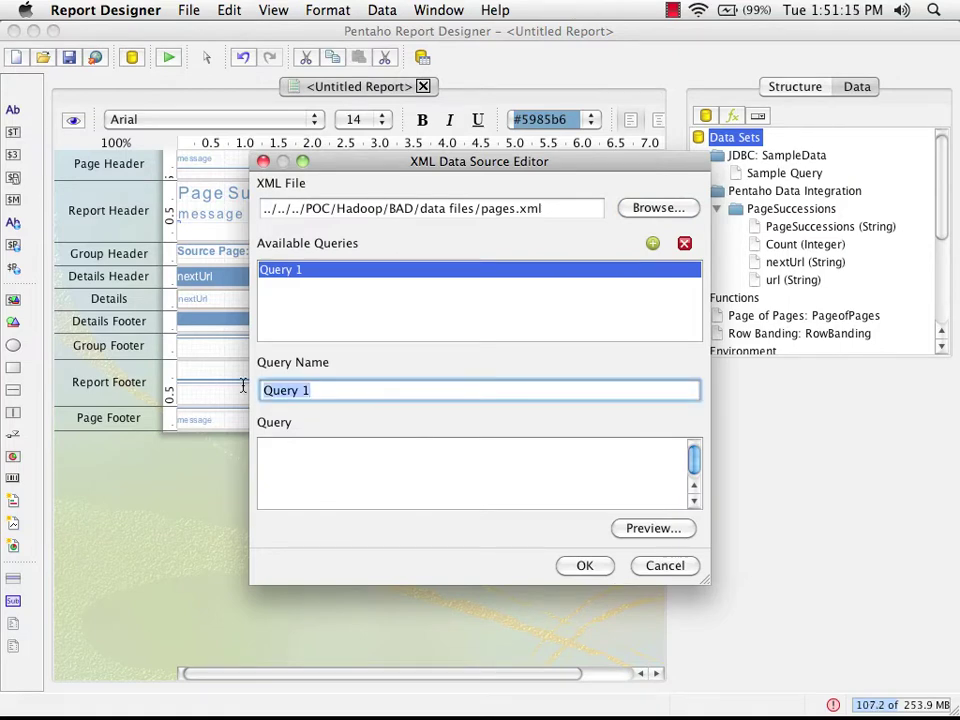
pyautogui.write('PageList')
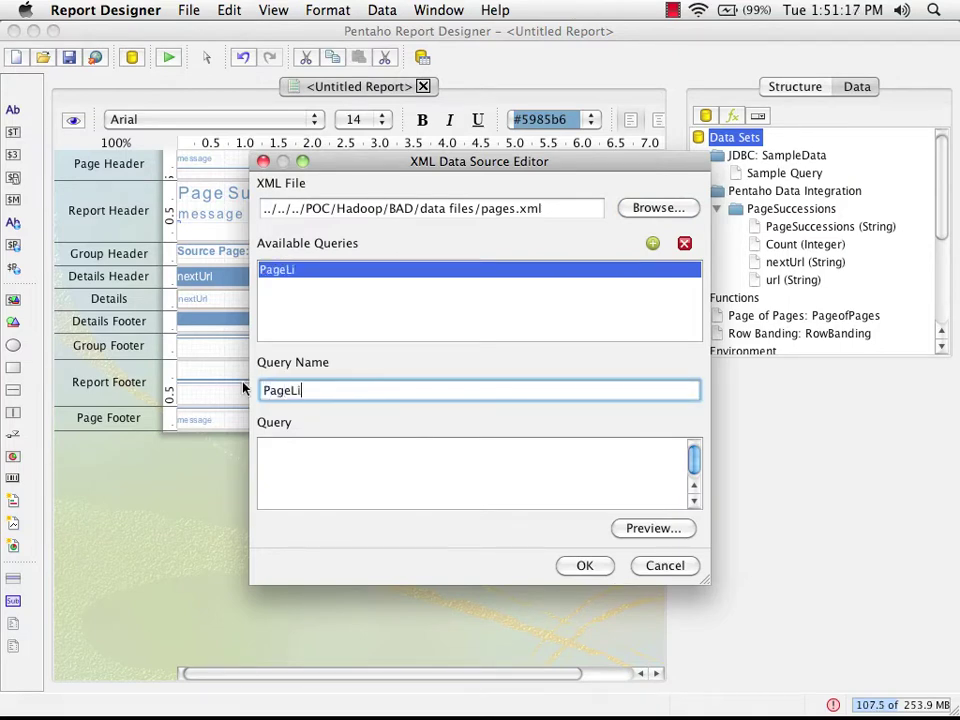
pyautogui.click(294, 449)
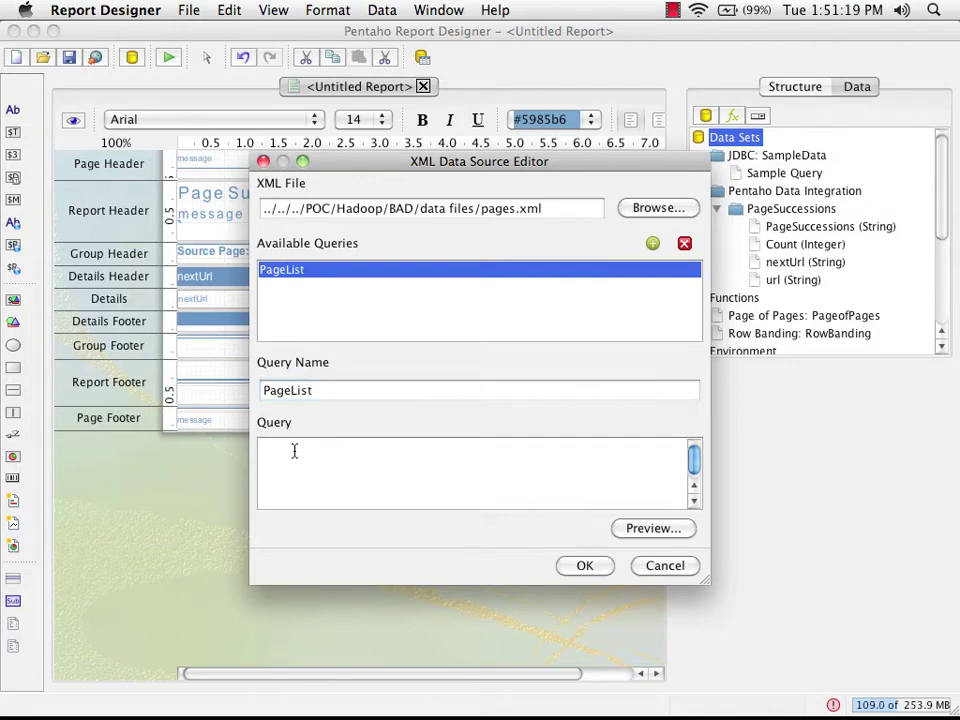
pyautogui.write('/pages/page')
pyautogui.click(653, 529)
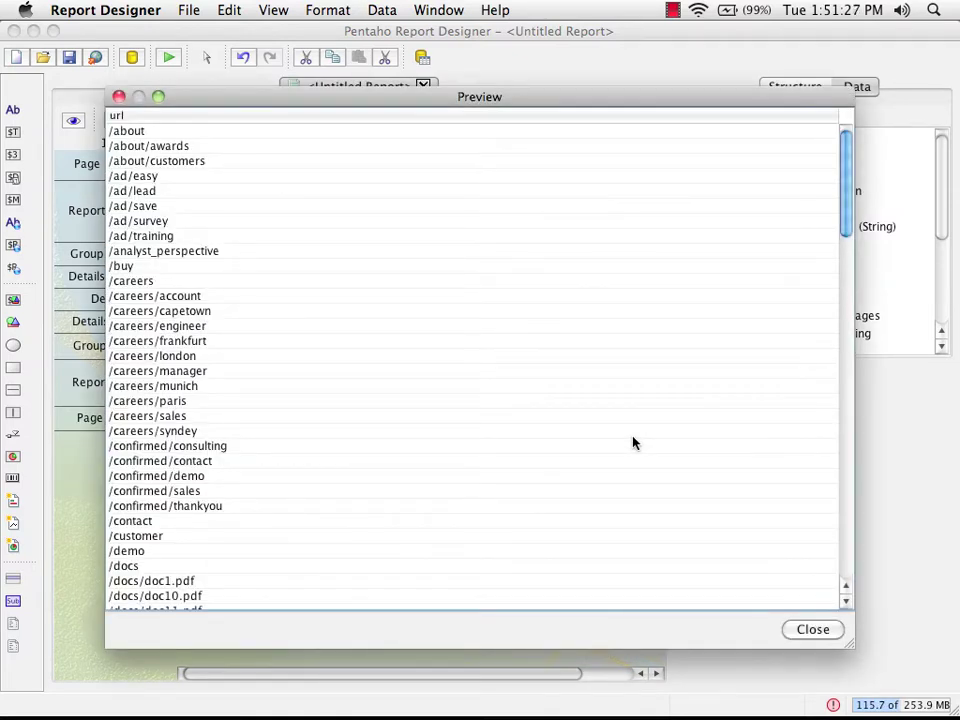
pyautogui.click(810, 629)
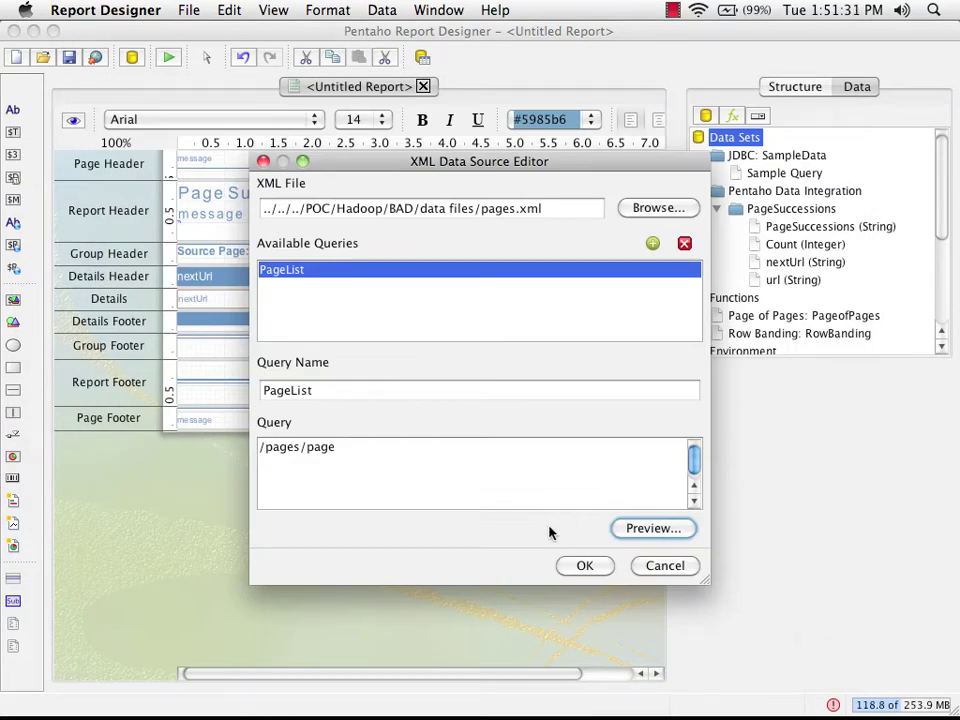
pyautogui.click(585, 566)
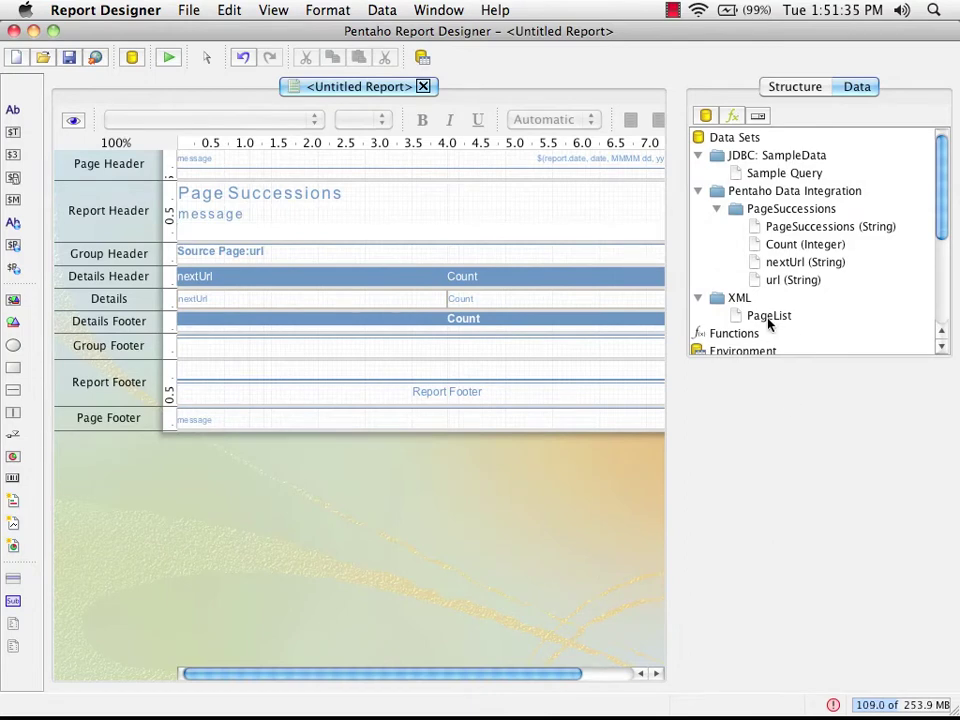
# Start a new report parameter that takes its values from the XML PageList query
pyautogui.click(759, 117)
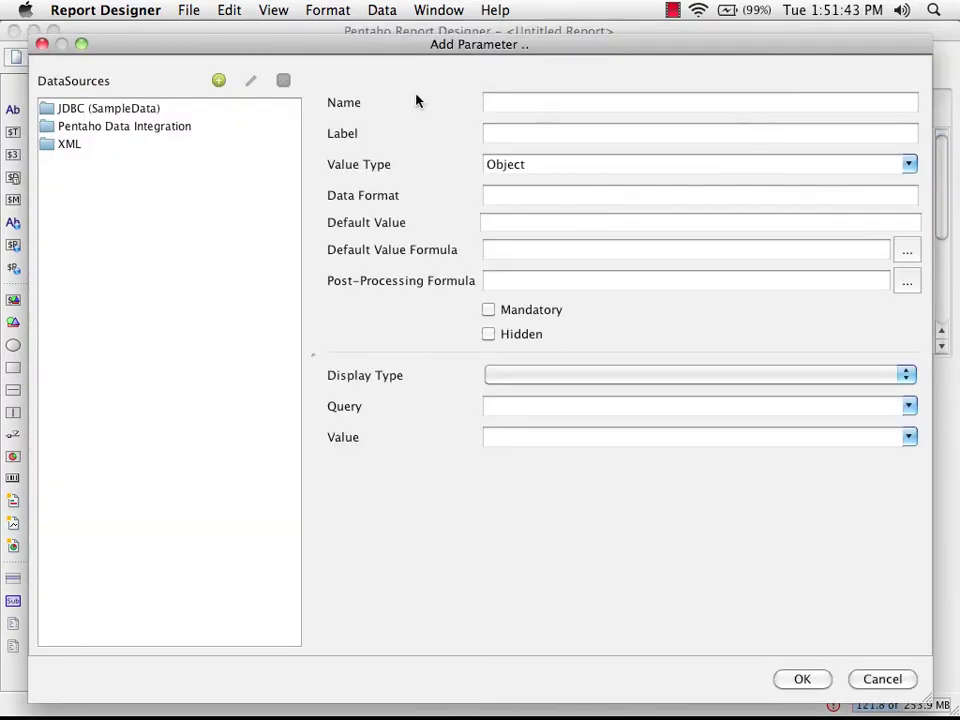
pyautogui.click(70, 146)
pyautogui.doubleClick(70, 146)
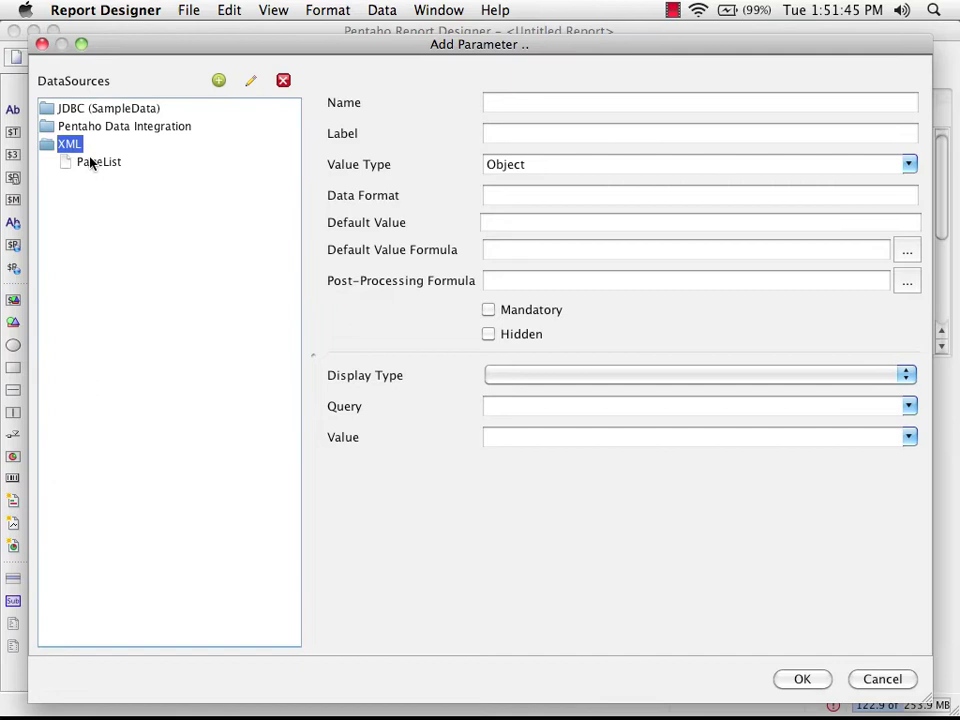
pyautogui.click(95, 162)
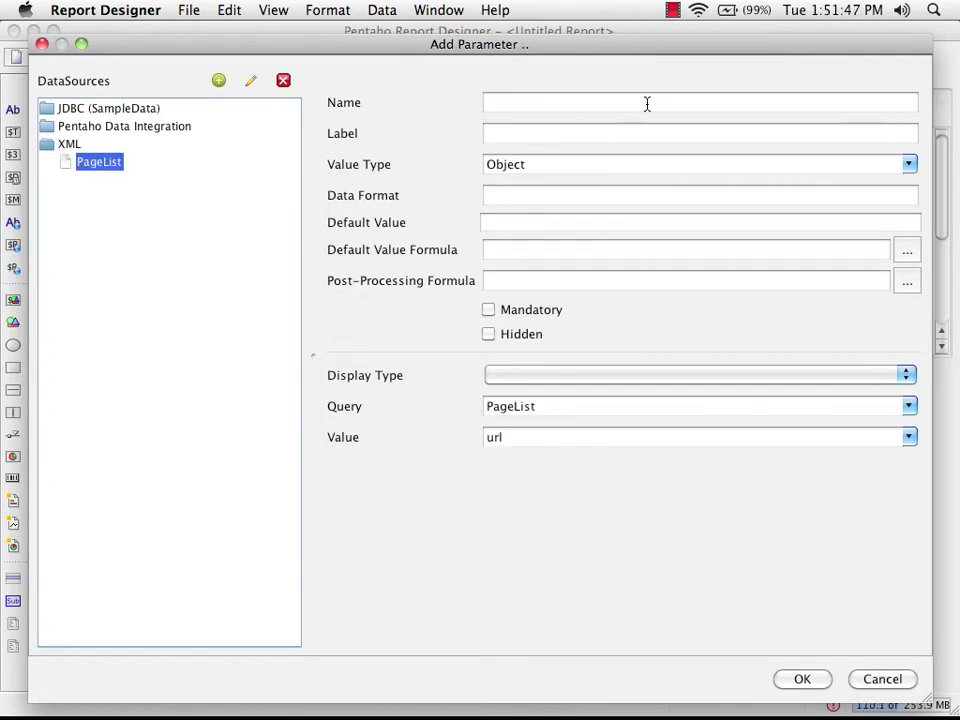
# Name and label the parameter Page, with String value type and Drop Down display
pyautogui.click(783, 102)
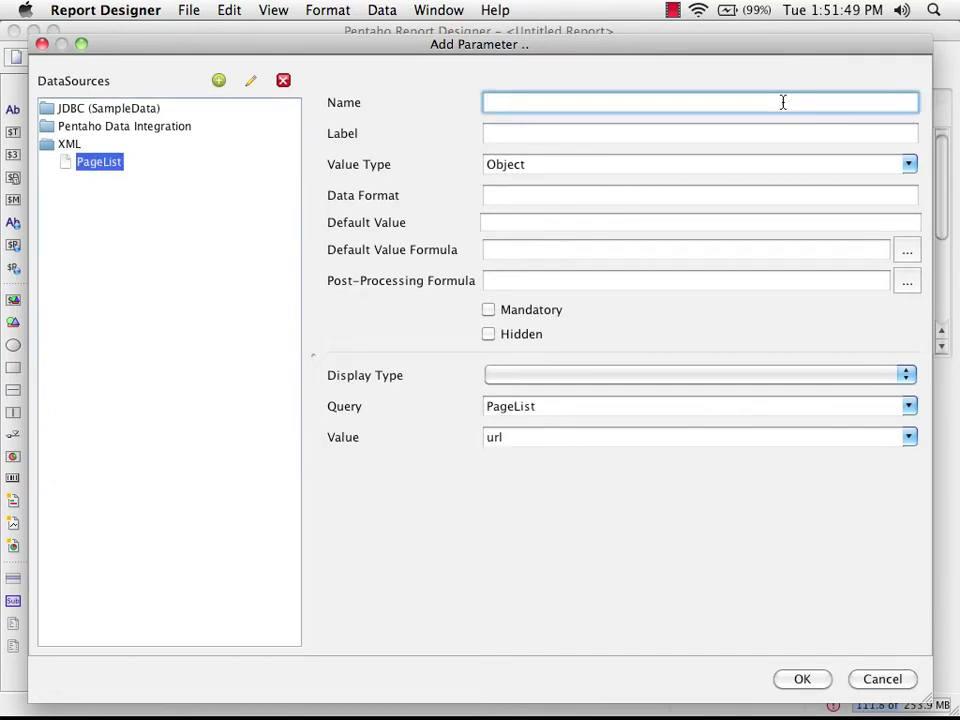
pyautogui.write('Page')
pyautogui.click(759, 135)
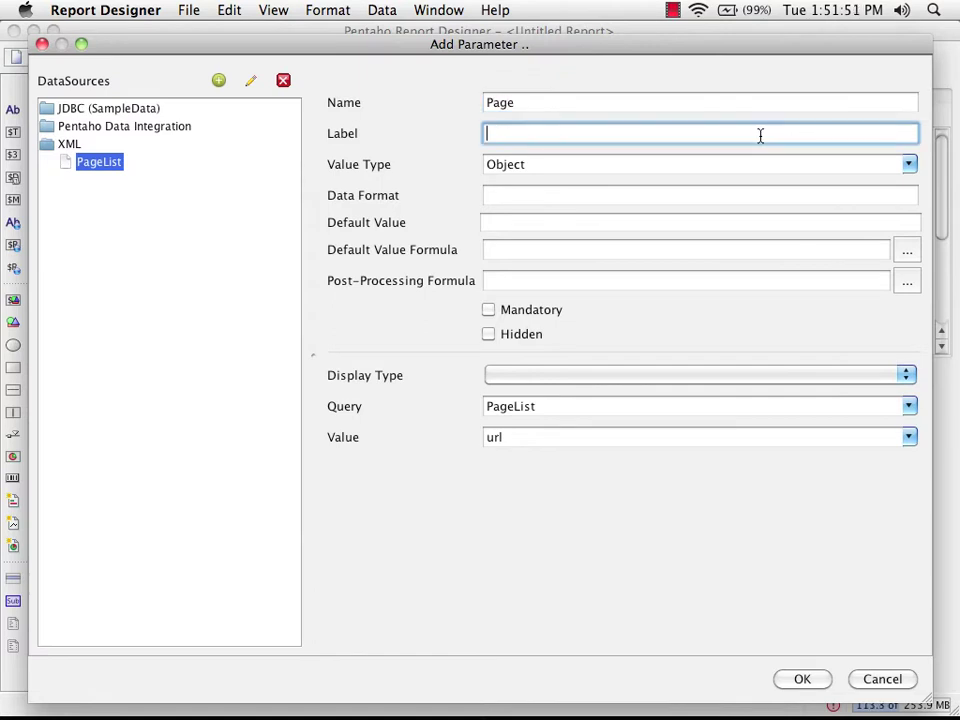
pyautogui.write('Page')
pyautogui.click(908, 164)
pyautogui.scroll(3, 906, 184)
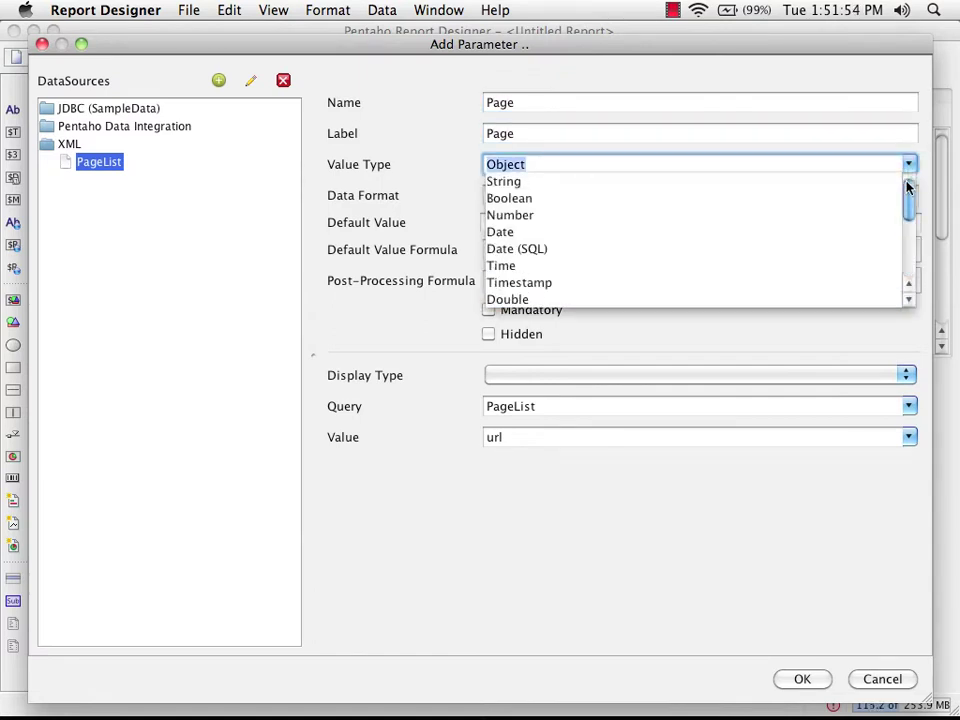
pyautogui.click(776, 181)
pyautogui.click(880, 376)
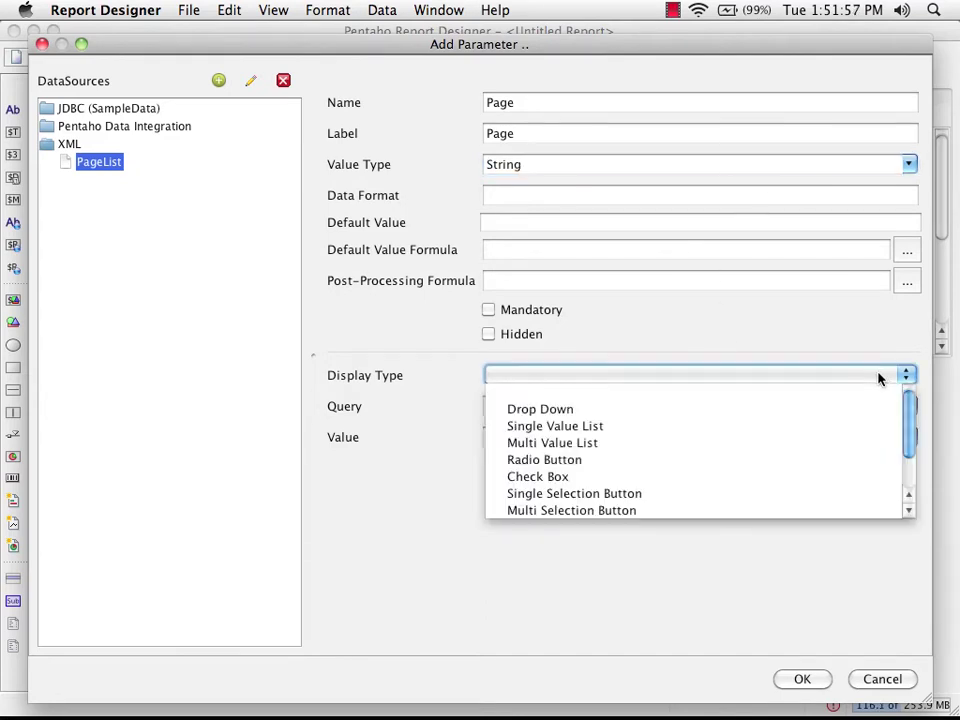
pyautogui.click(724, 414)
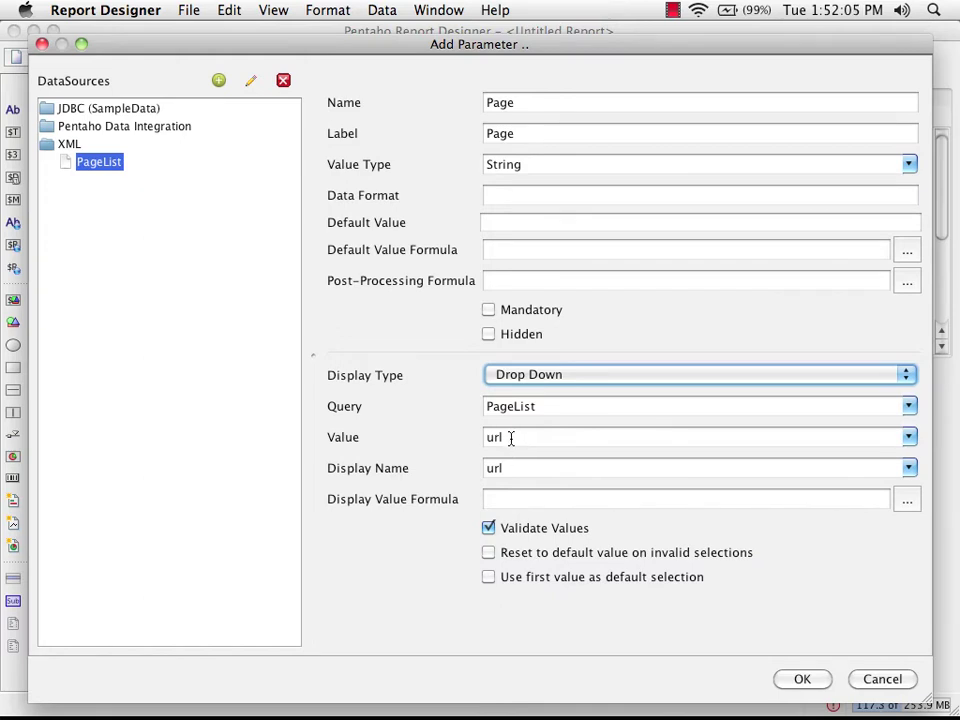
pyautogui.click(795, 679)
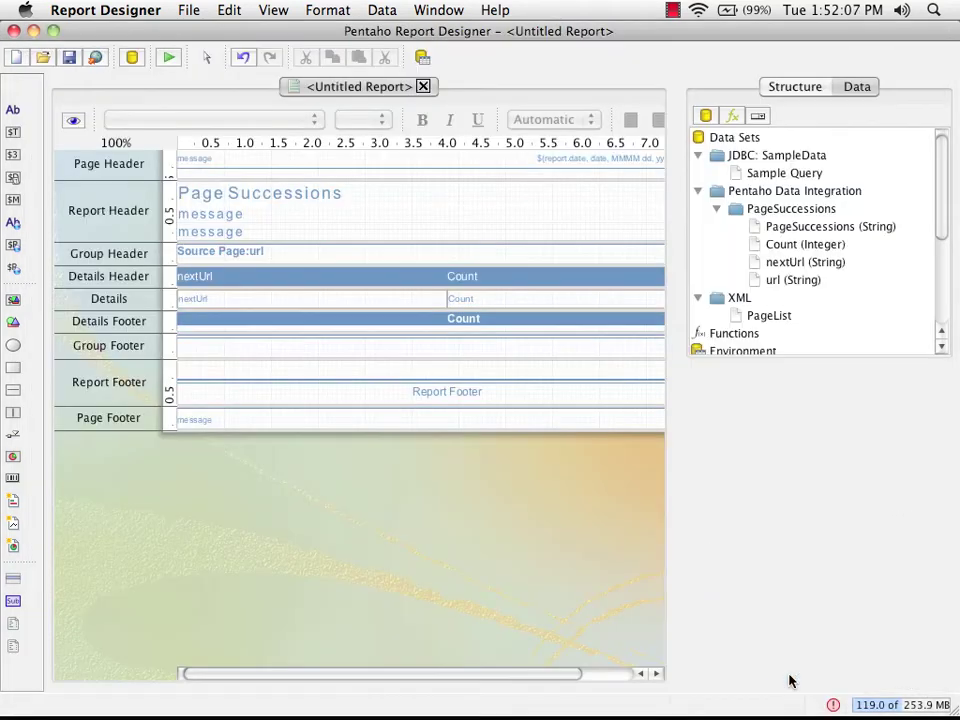
# Preview the report with Page set to /about, then change Page to /ad/easy
pyautogui.click(72, 122)
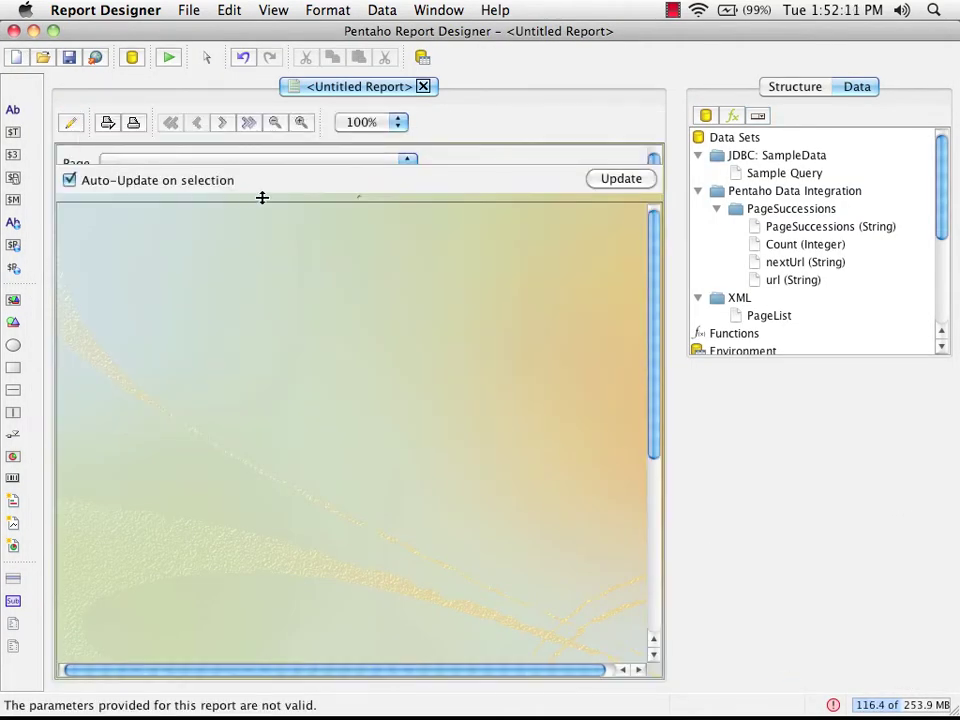
pyautogui.moveTo(330, 232); pyautogui.dragTo(330, 244)
pyautogui.click(313, 165)
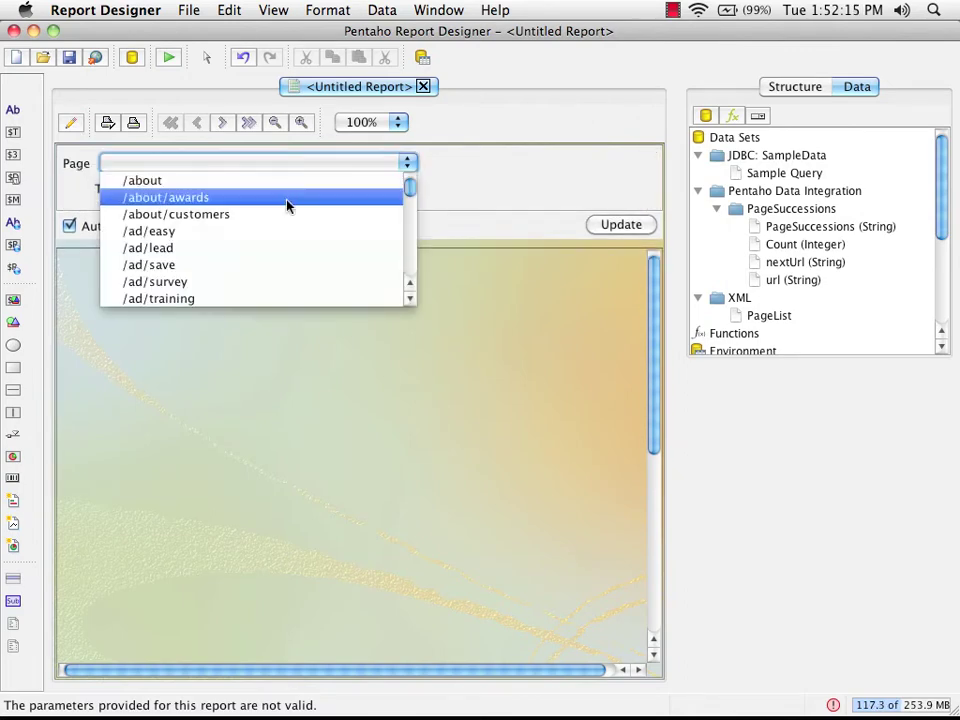
pyautogui.click(291, 188)
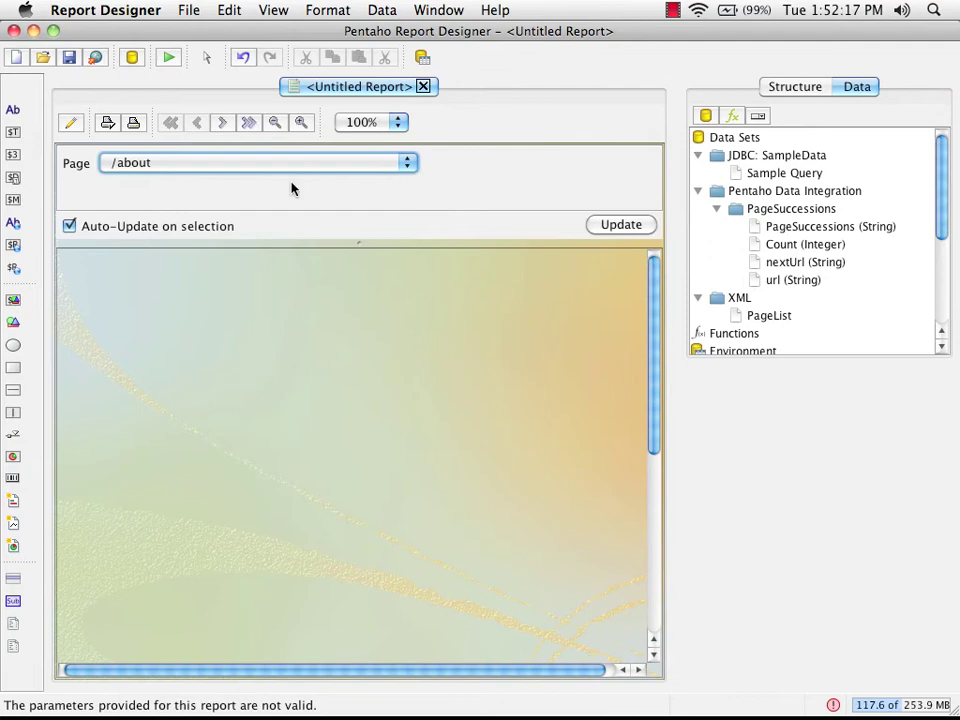
pyautogui.click(253, 166)
pyautogui.click(252, 232)
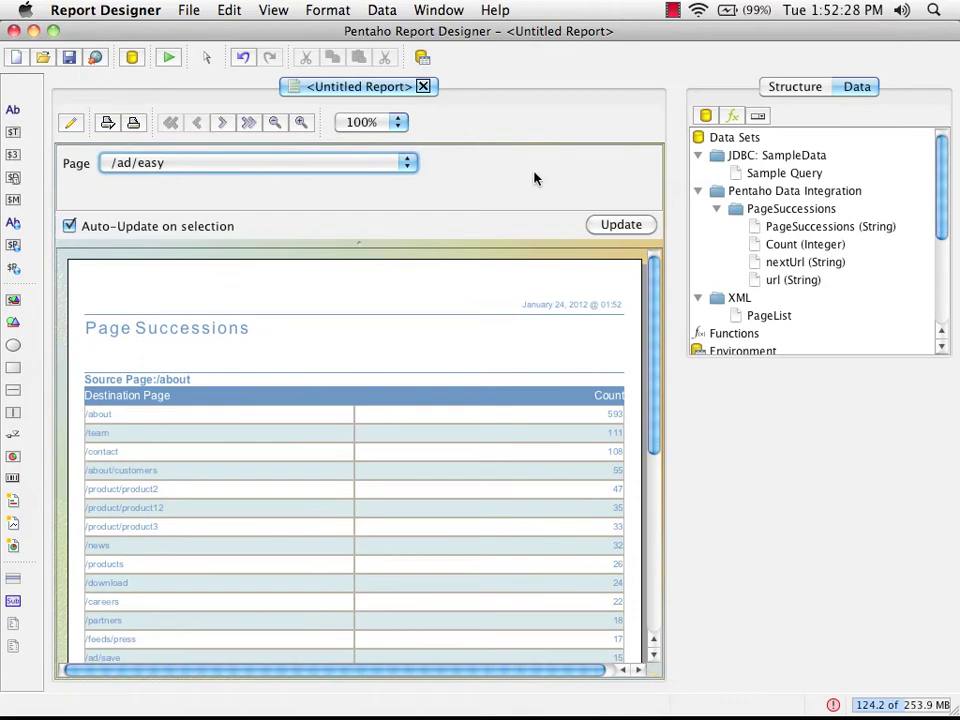
# Map the report's Page column to the PageSuccessions transformation's page parameter and save the data set
pyautogui.doubleClick(772, 210)
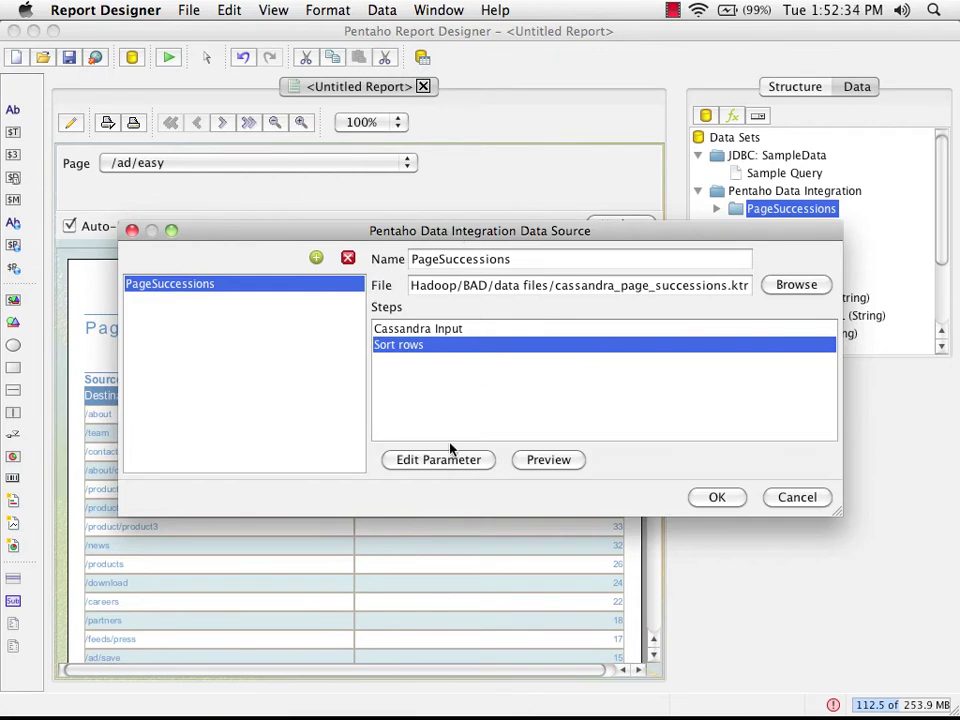
pyautogui.click(428, 458)
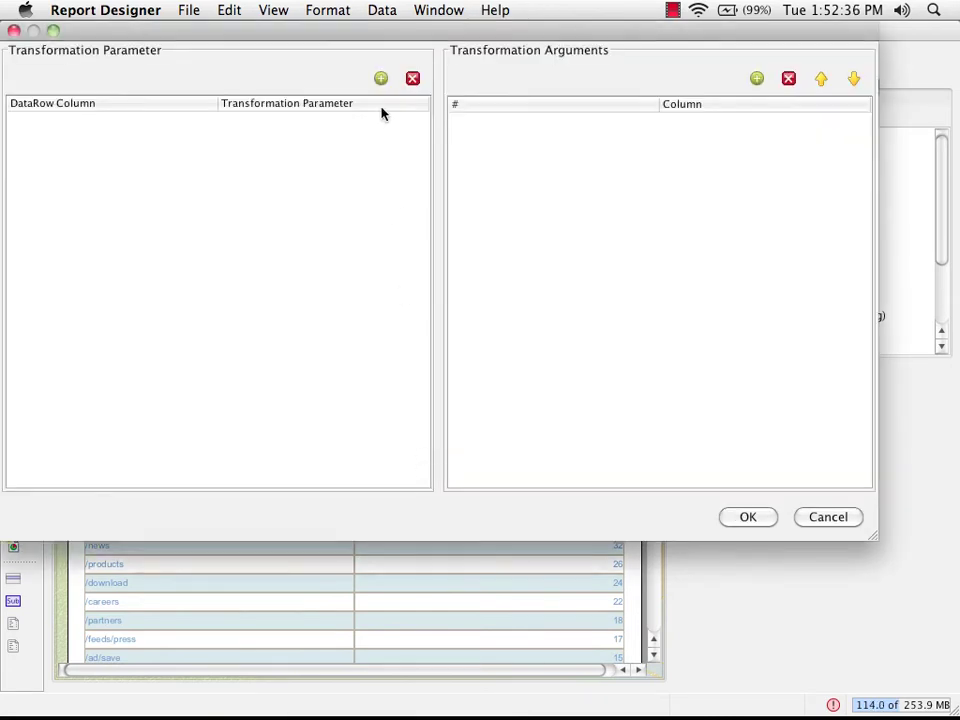
pyautogui.click(381, 78)
pyautogui.click(406, 122)
pyautogui.click(417, 119)
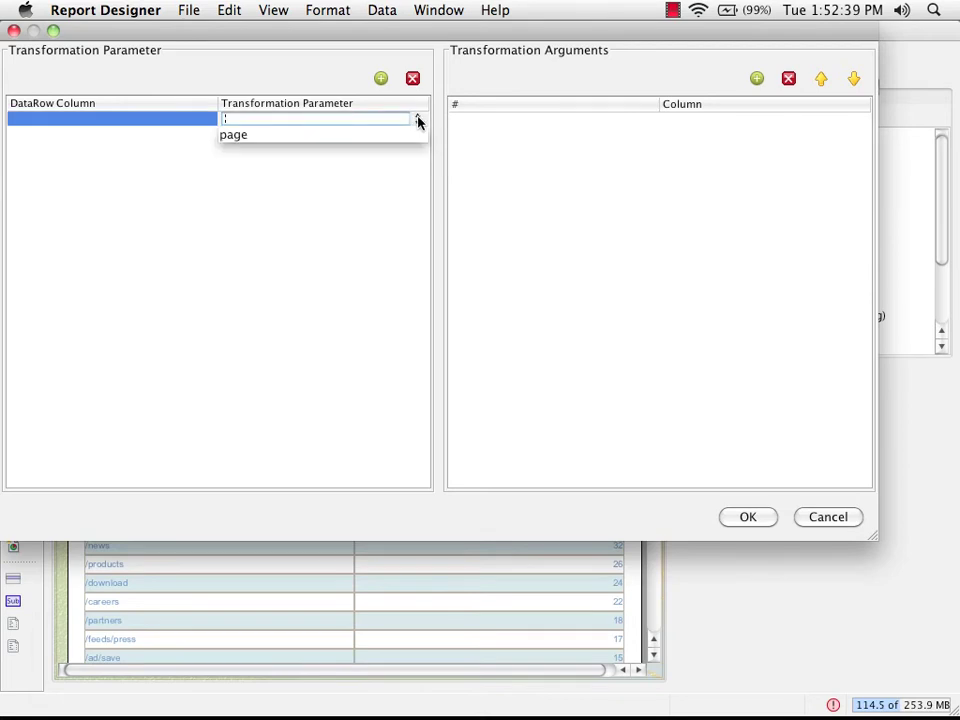
pyautogui.click(267, 136)
pyautogui.click(202, 121)
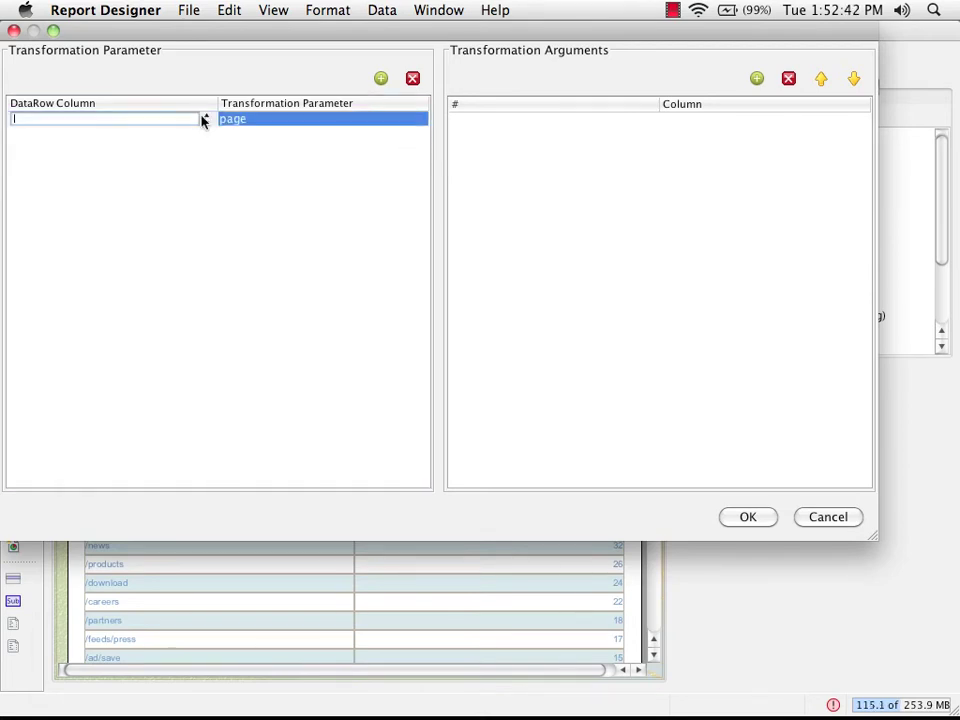
pyautogui.click(208, 120)
pyautogui.scroll(-3, 212, 172)
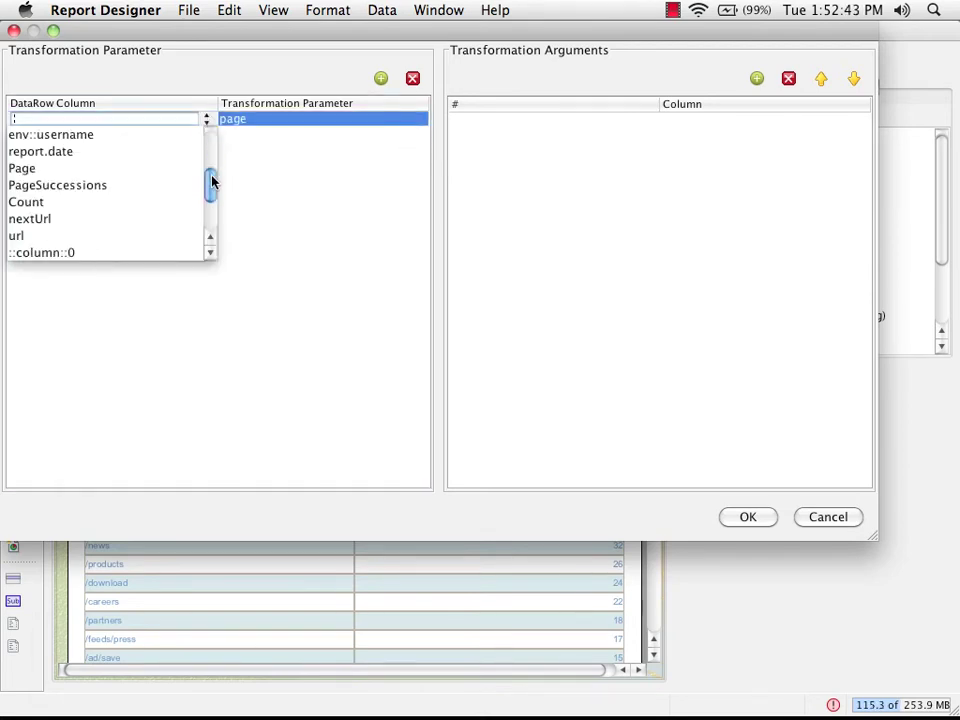
pyautogui.click(119, 172)
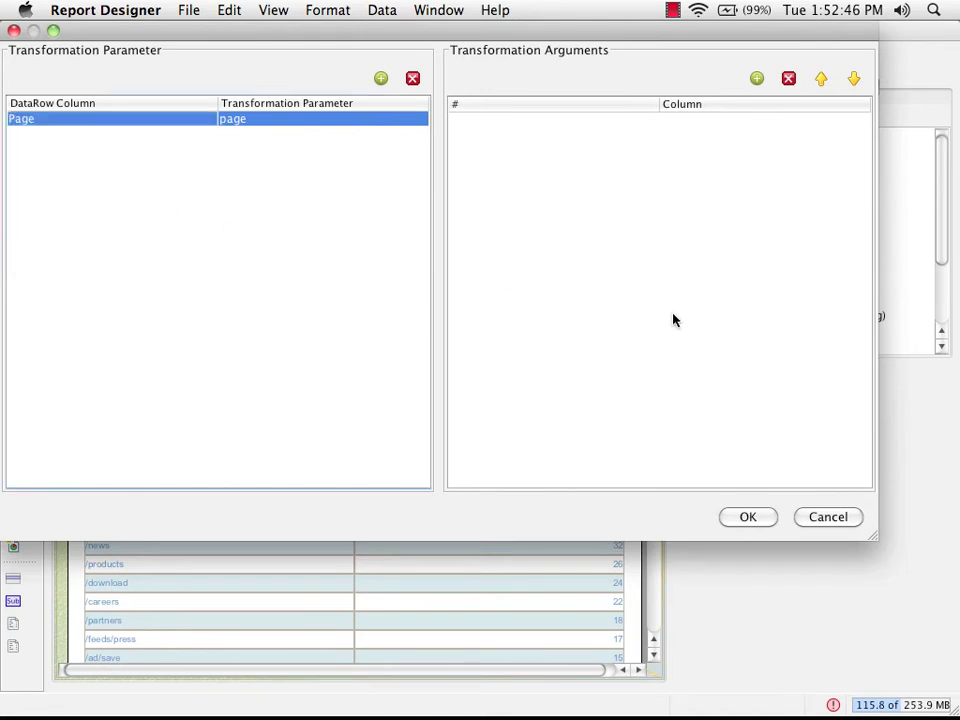
pyautogui.click(746, 518)
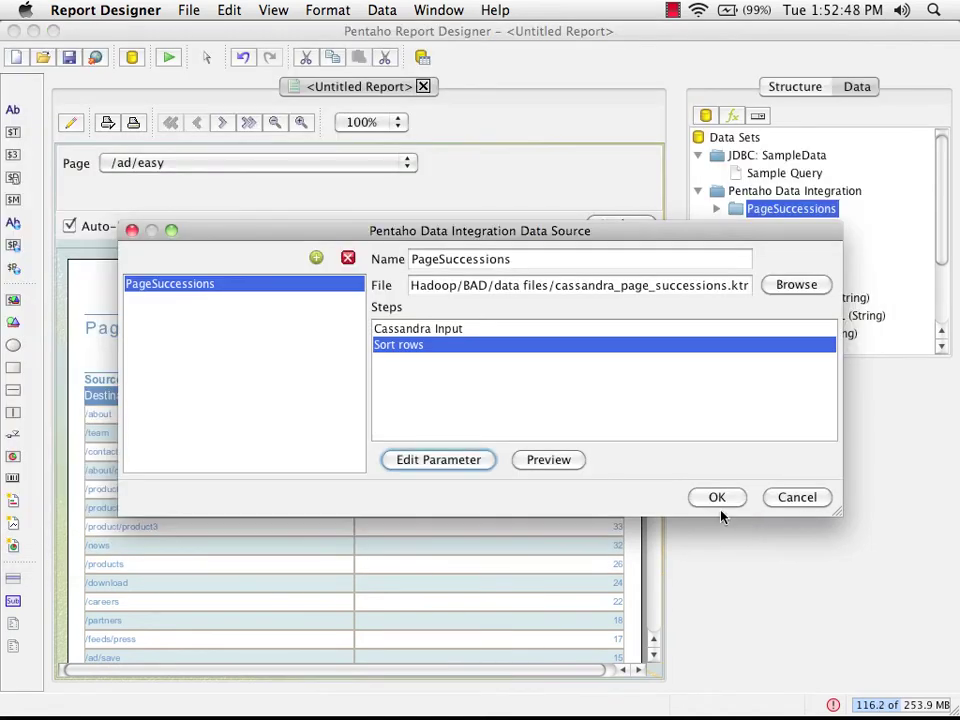
pyautogui.click(720, 497)
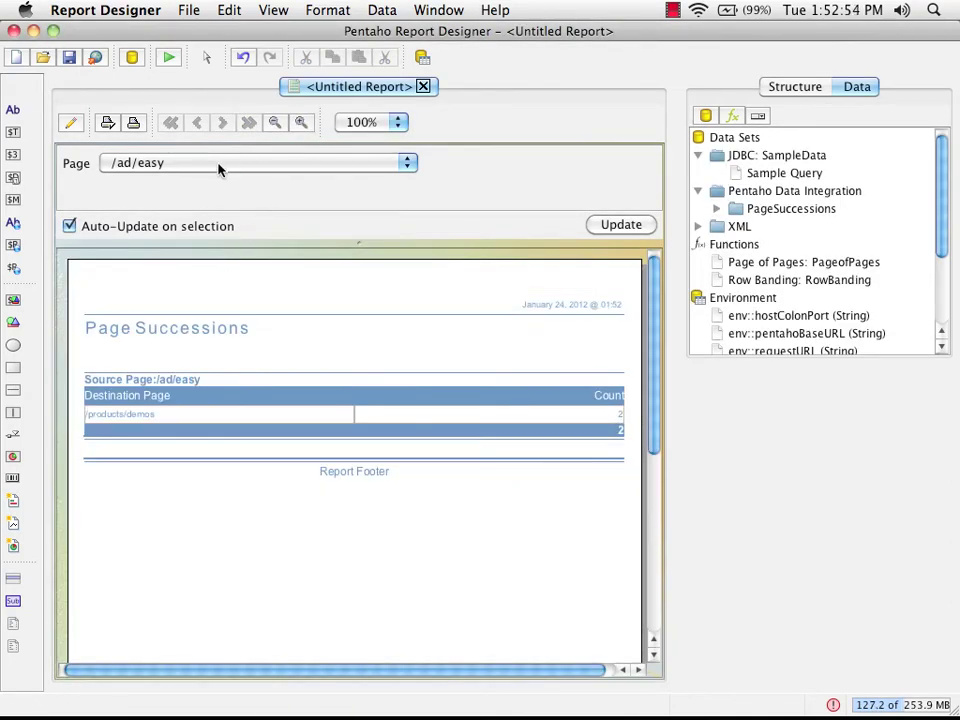
# Preview the report for /ad/lead, /ad/survey, /buy, /careers, then /ad/lead again
pyautogui.click(220, 170)
pyautogui.click(214, 195)
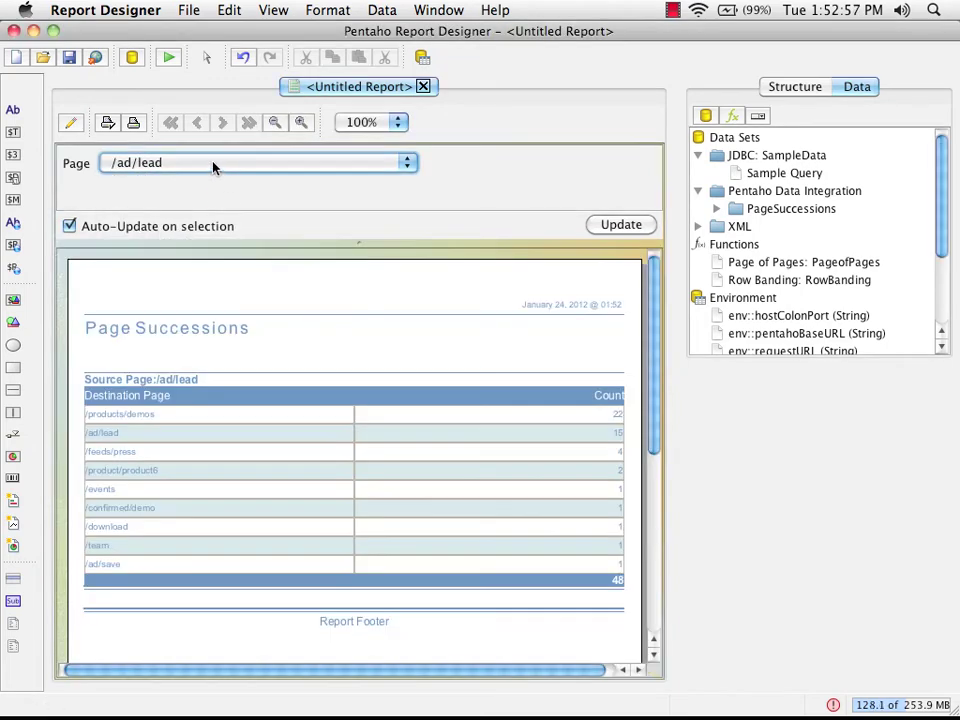
pyautogui.click(214, 164)
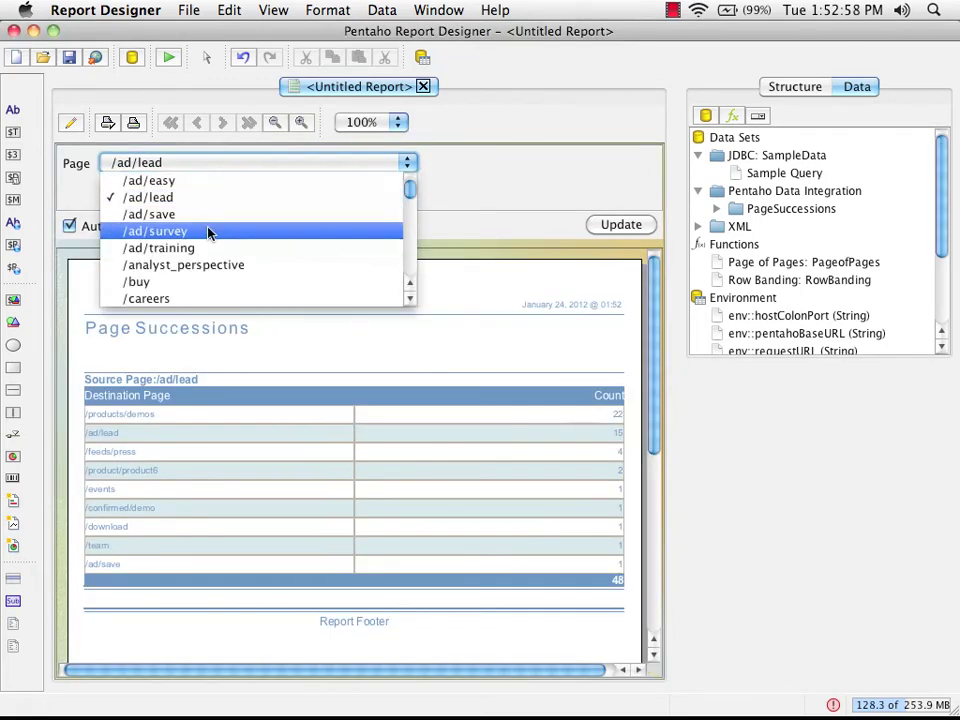
pyautogui.click(209, 232)
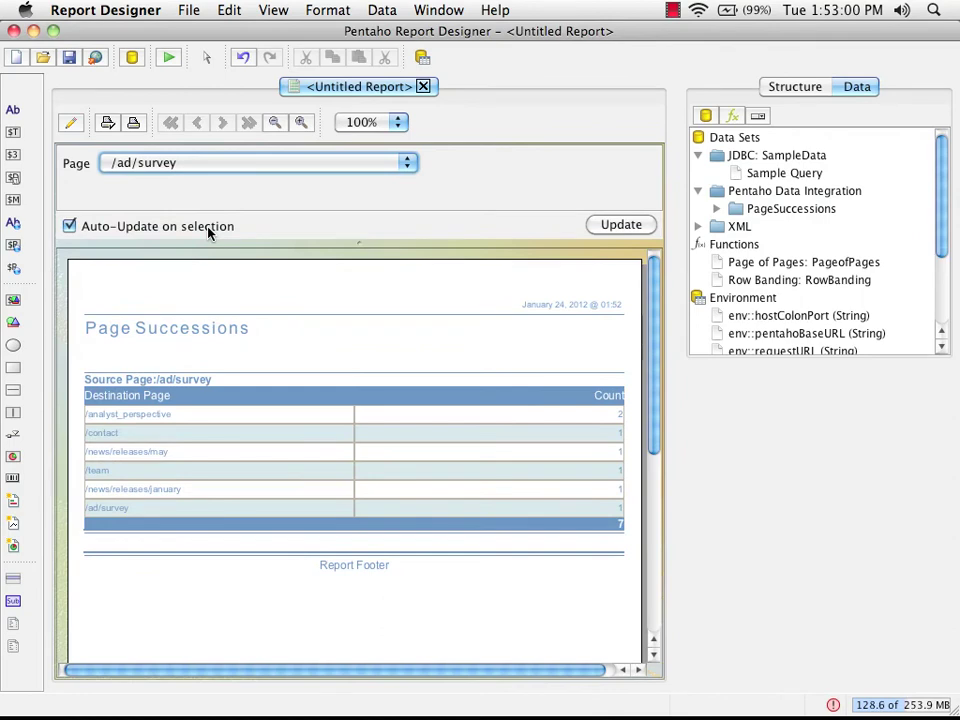
pyautogui.click(209, 164)
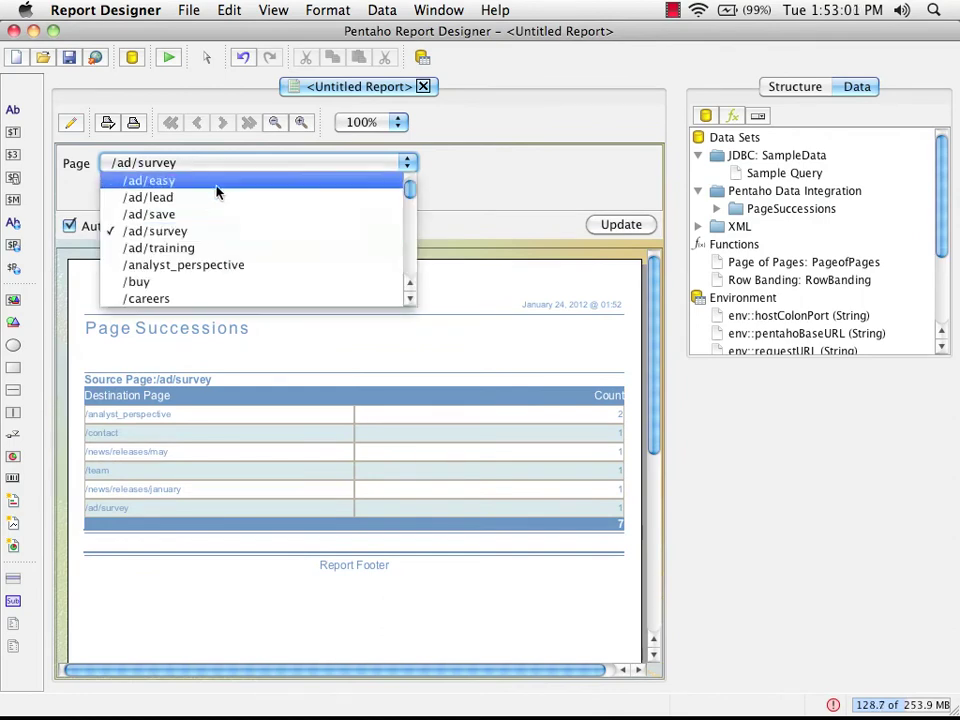
pyautogui.click(209, 281)
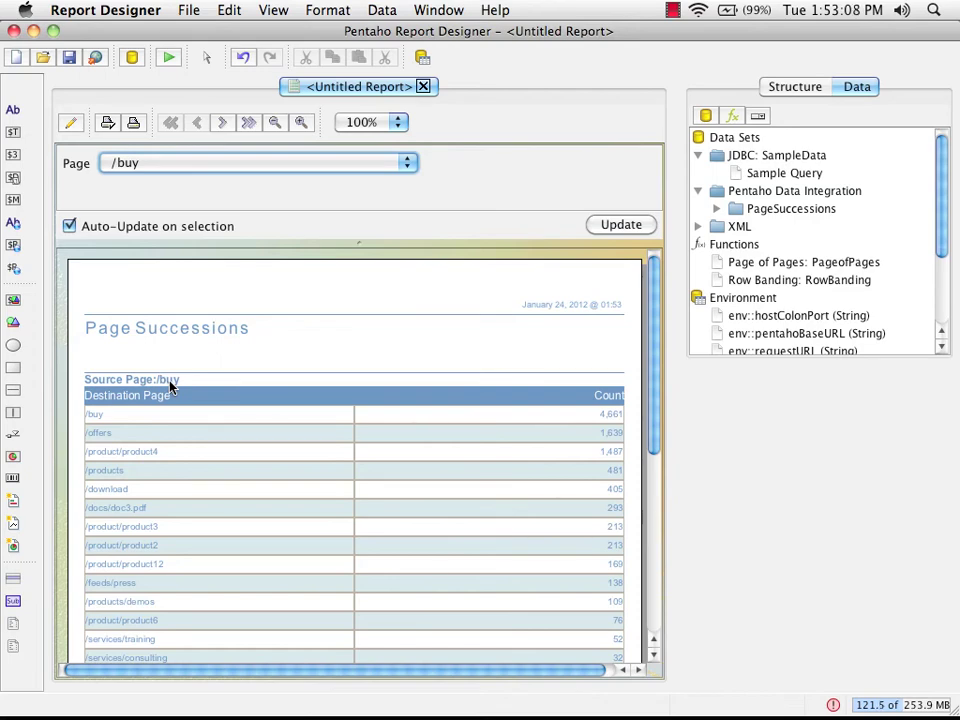
pyautogui.click(268, 165)
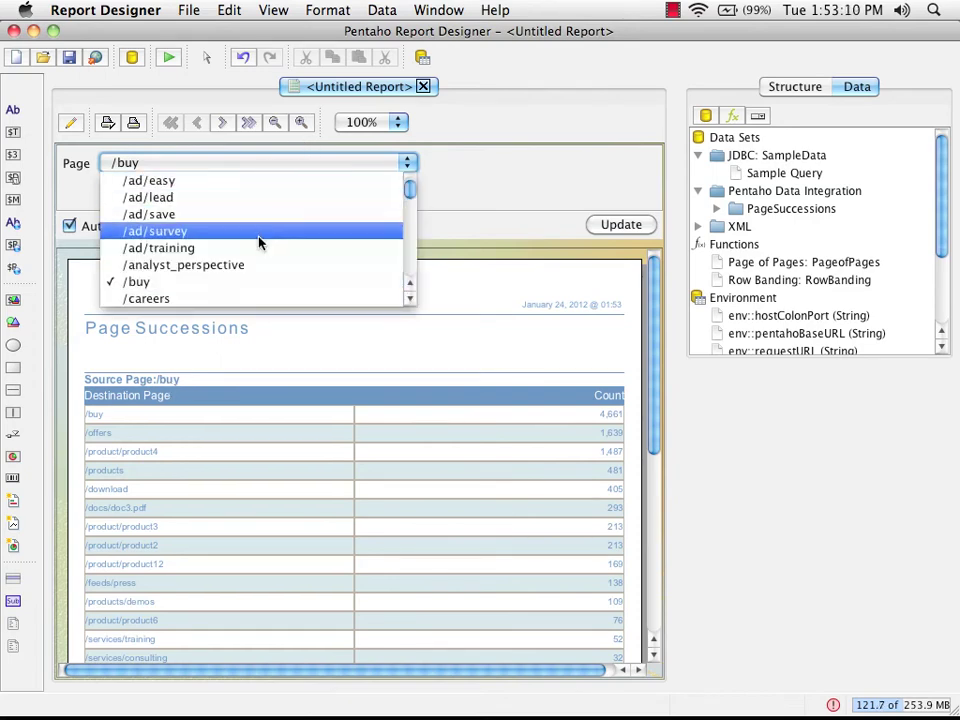
pyautogui.click(253, 299)
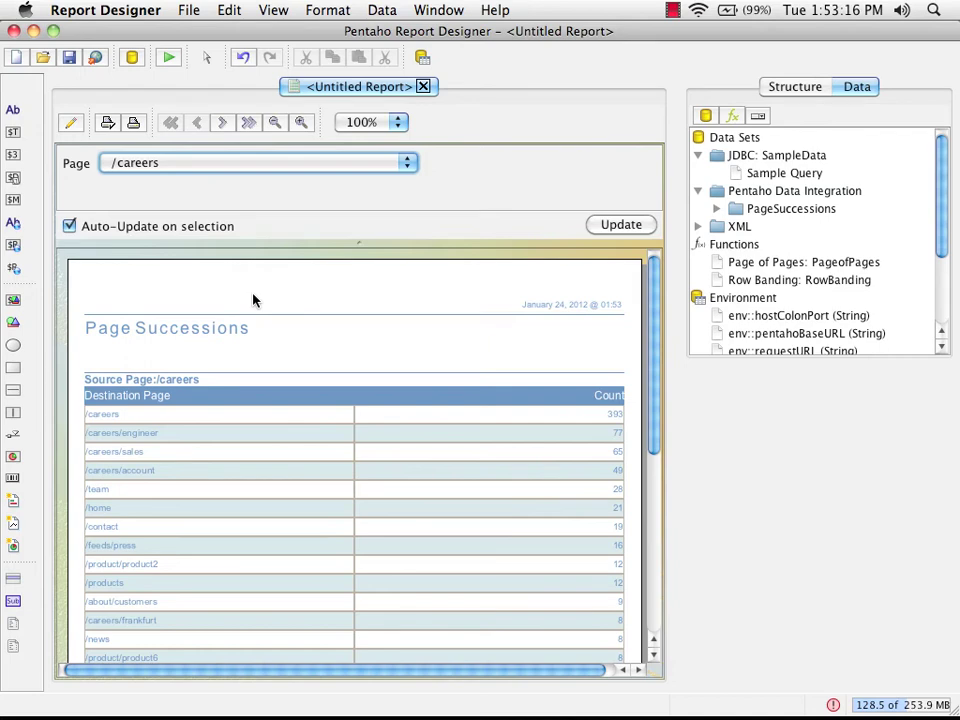
pyautogui.click(258, 166)
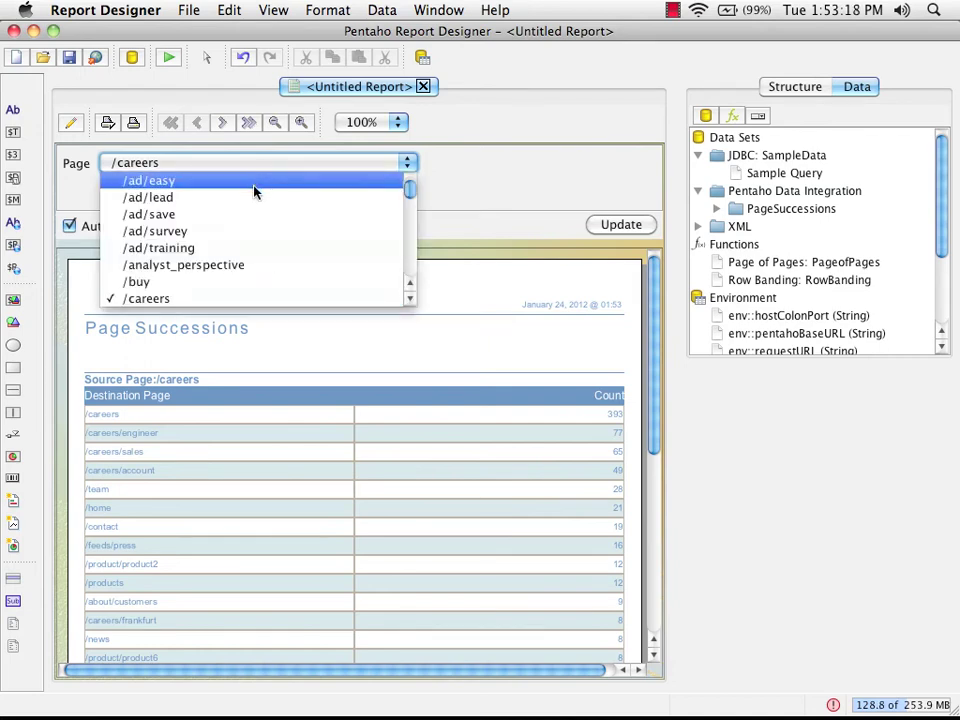
pyautogui.click(254, 198)
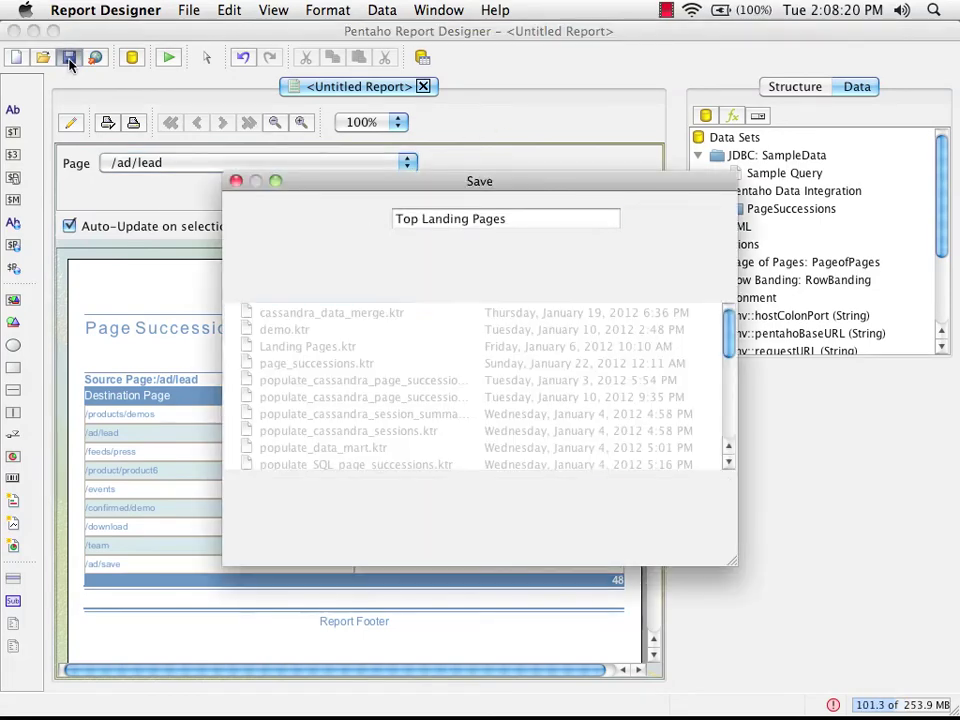
# Enter 'Page Successions' as the file name and save it in the cassandra folder
pyautogui.write('Page Su')
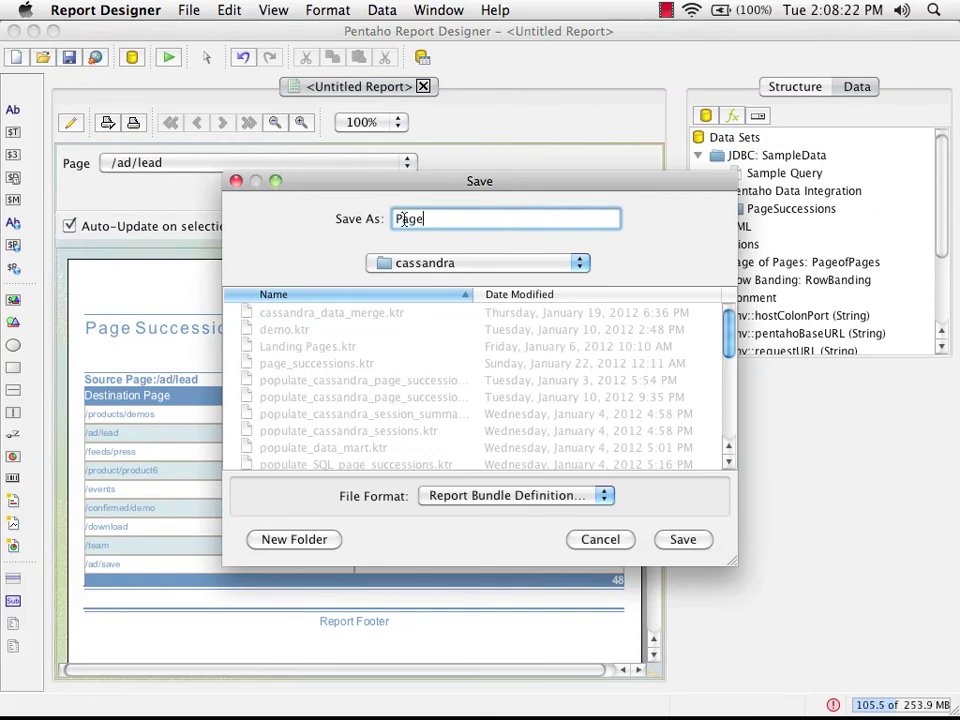
pyautogui.write('ccessions')
pyautogui.press('Return')
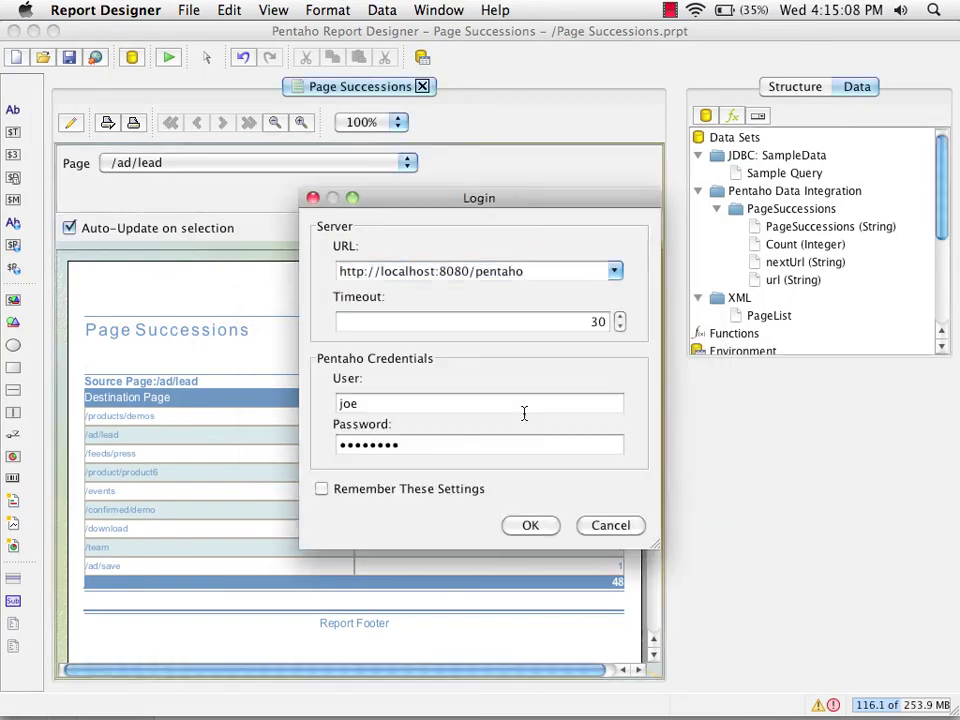
# Log in, choose the Cassandra folder, title it 'Page Successions', enter the publish password, and publish
pyautogui.click(530, 524)
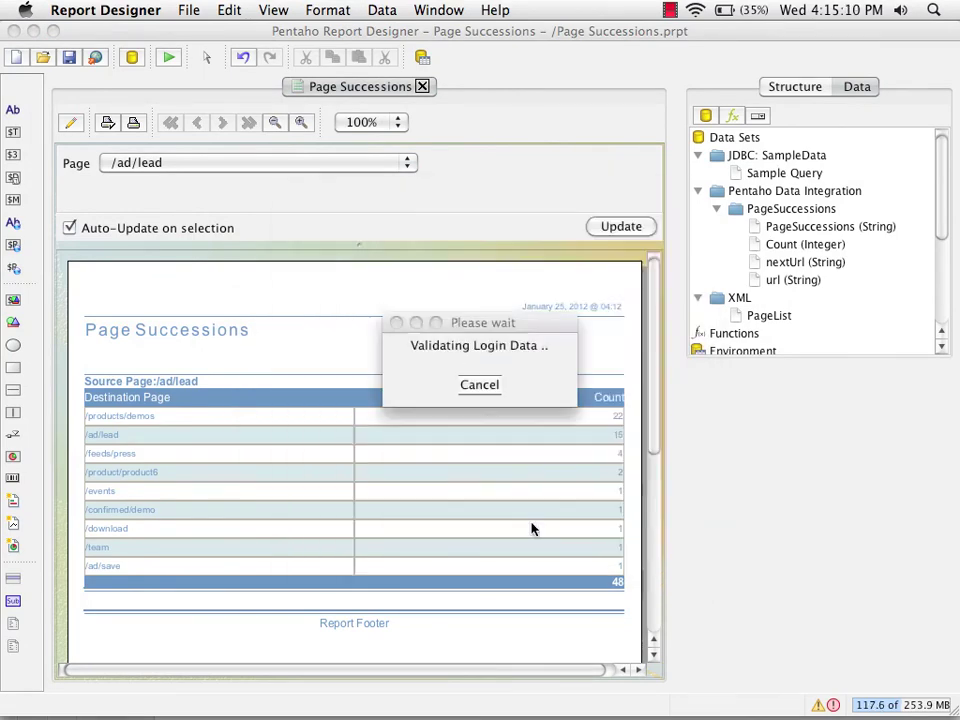
pyautogui.doubleClick(336, 318)
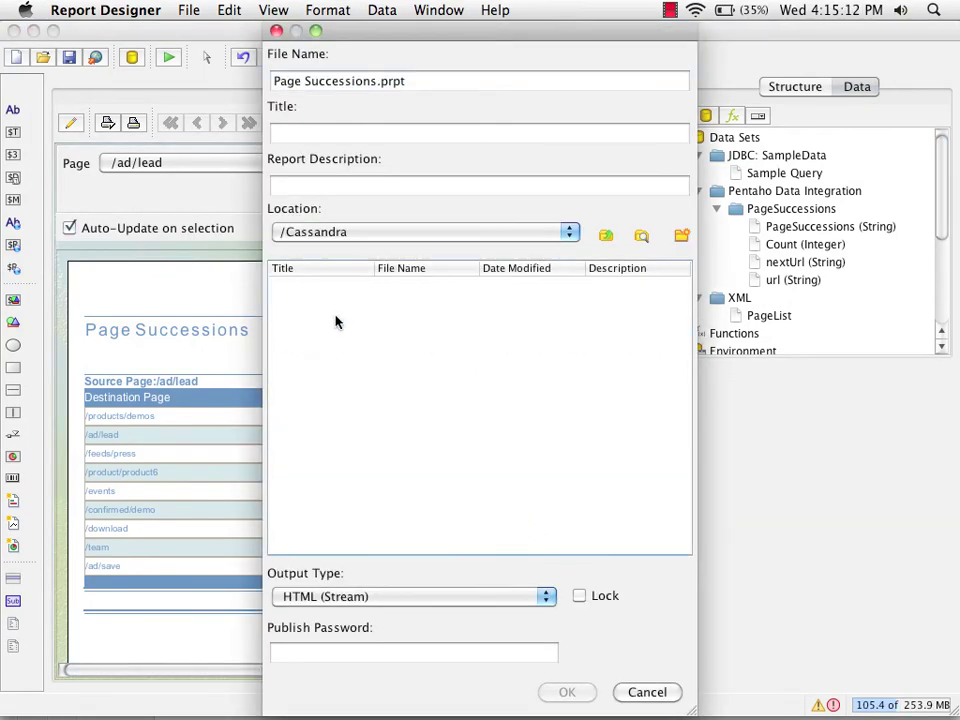
pyautogui.click(344, 138)
pyautogui.write('Page')
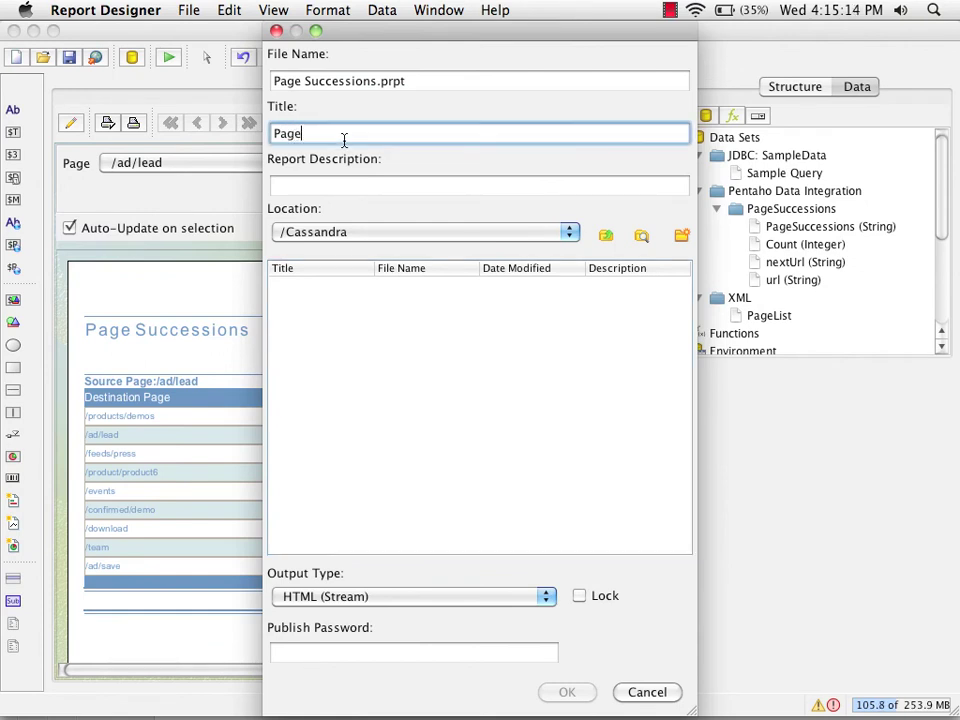
pyautogui.write(' Successions')
pyautogui.click(370, 656)
pyautogui.write('*********')
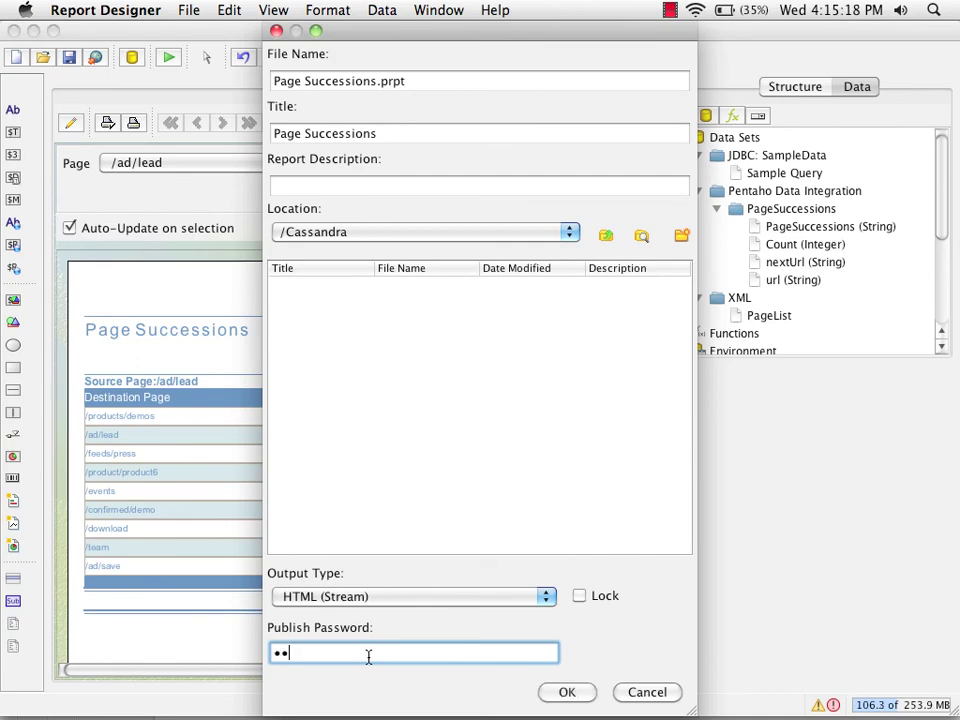
pyautogui.click(580, 692)
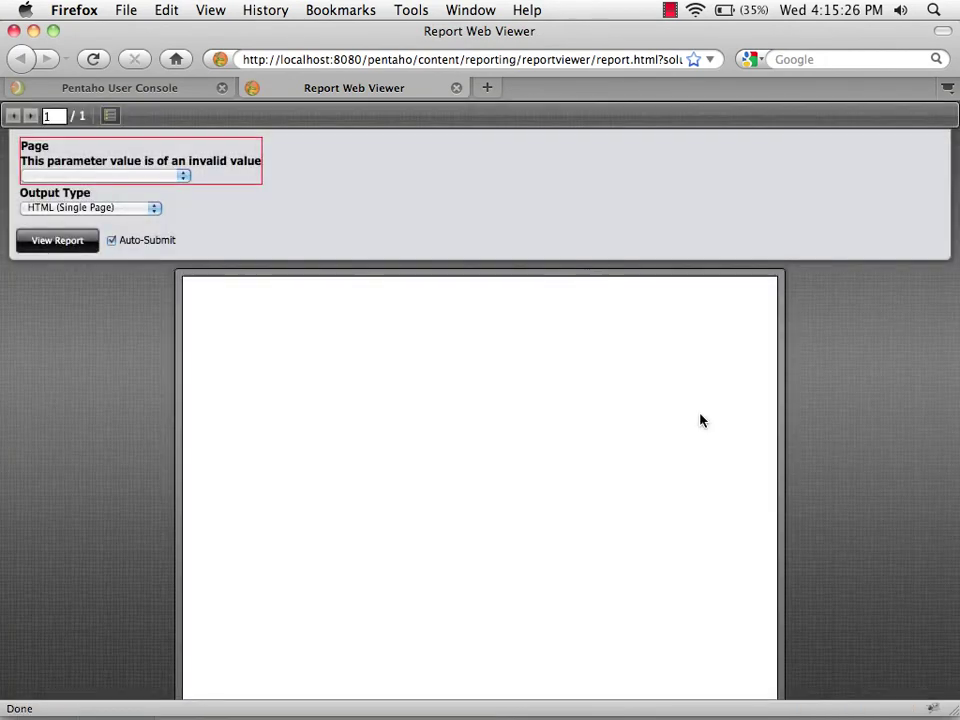
# View the published report for the /about and /ad/easy source pages
pyautogui.click(96, 176)
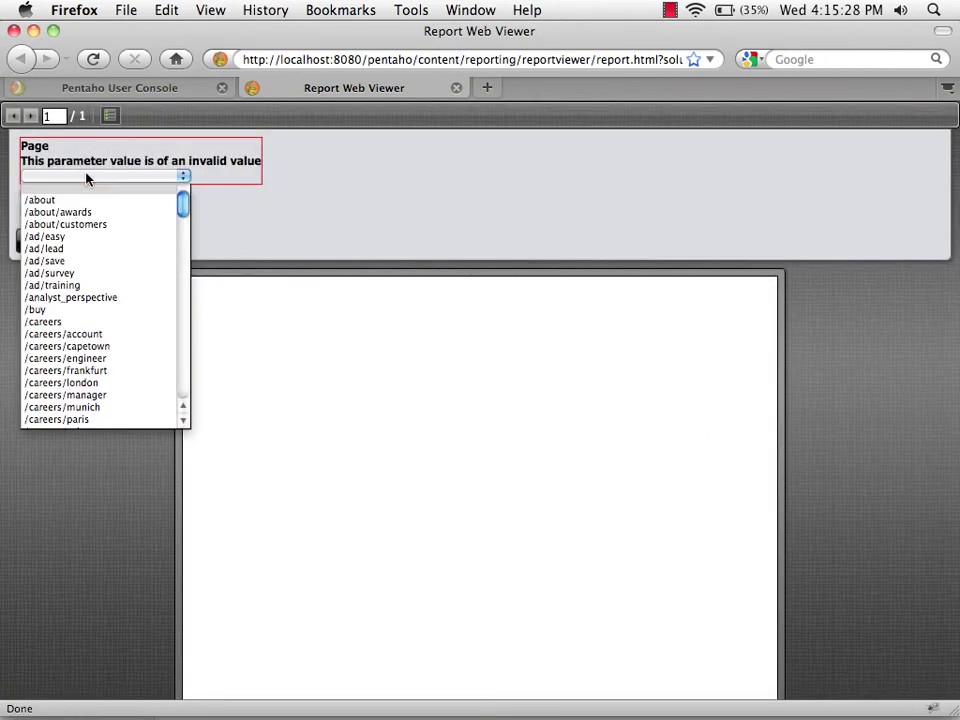
pyautogui.click(77, 202)
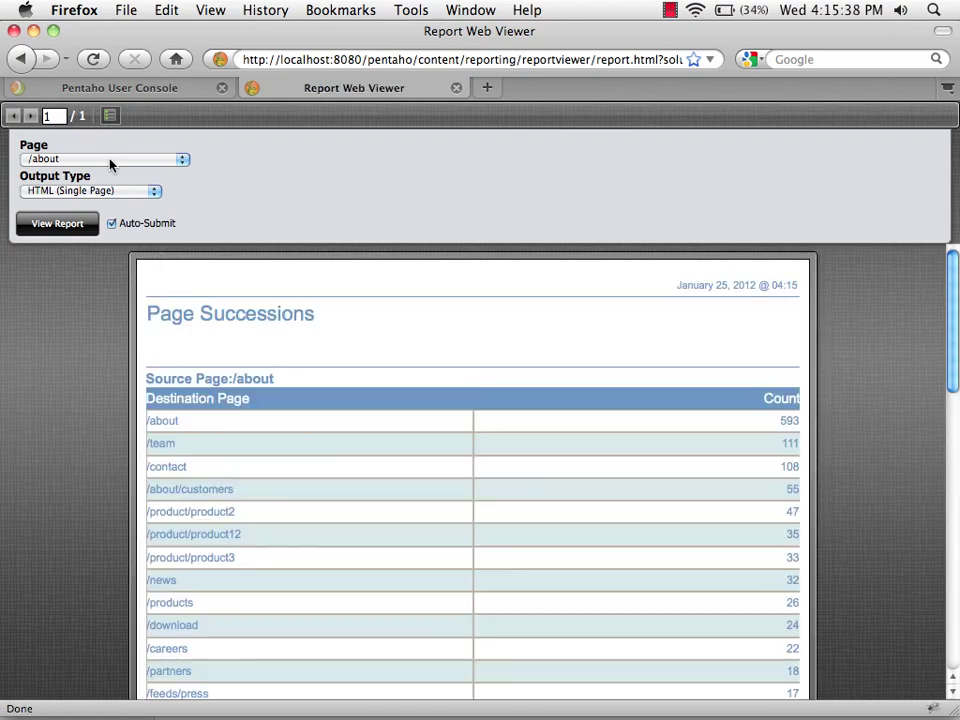
pyautogui.click(110, 161)
pyautogui.click(103, 212)
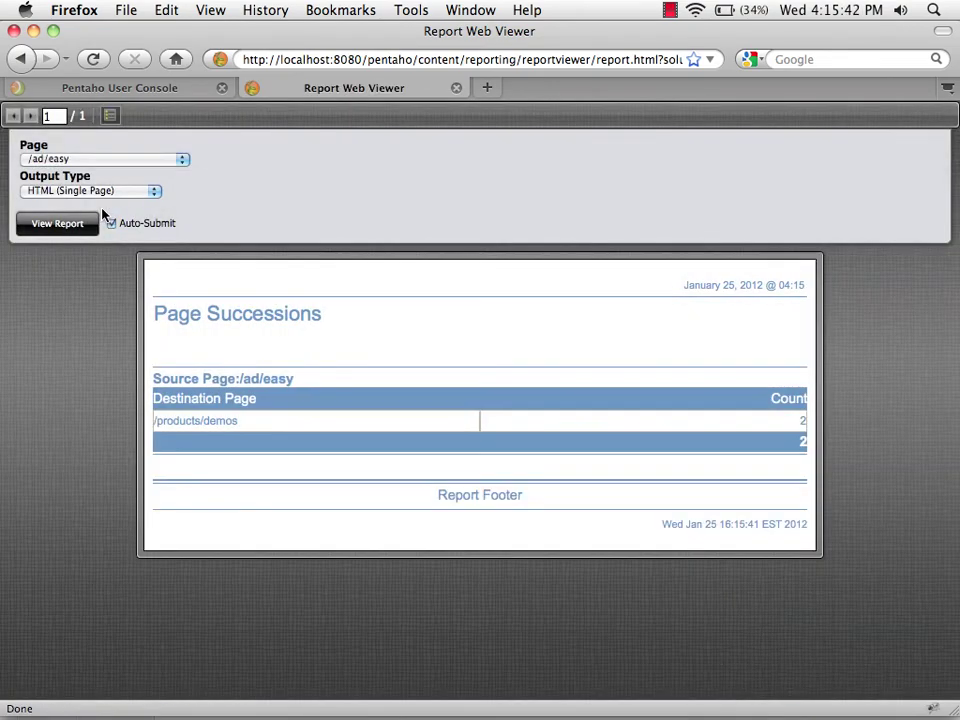
# Show the /buy page report and export it as PDF
pyautogui.click(111, 158)
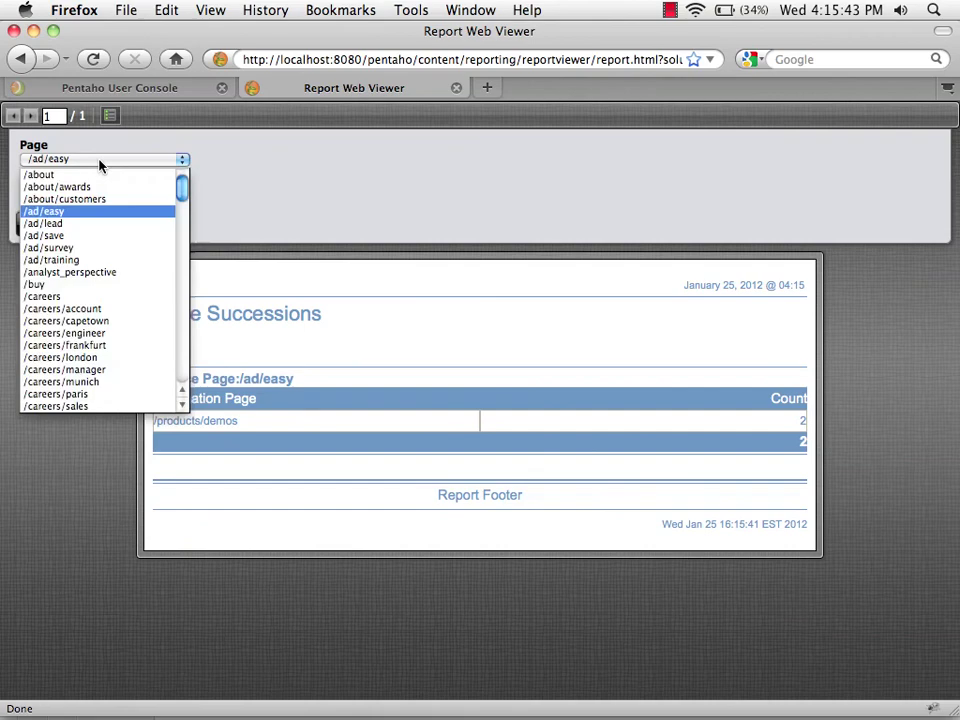
pyautogui.click(86, 286)
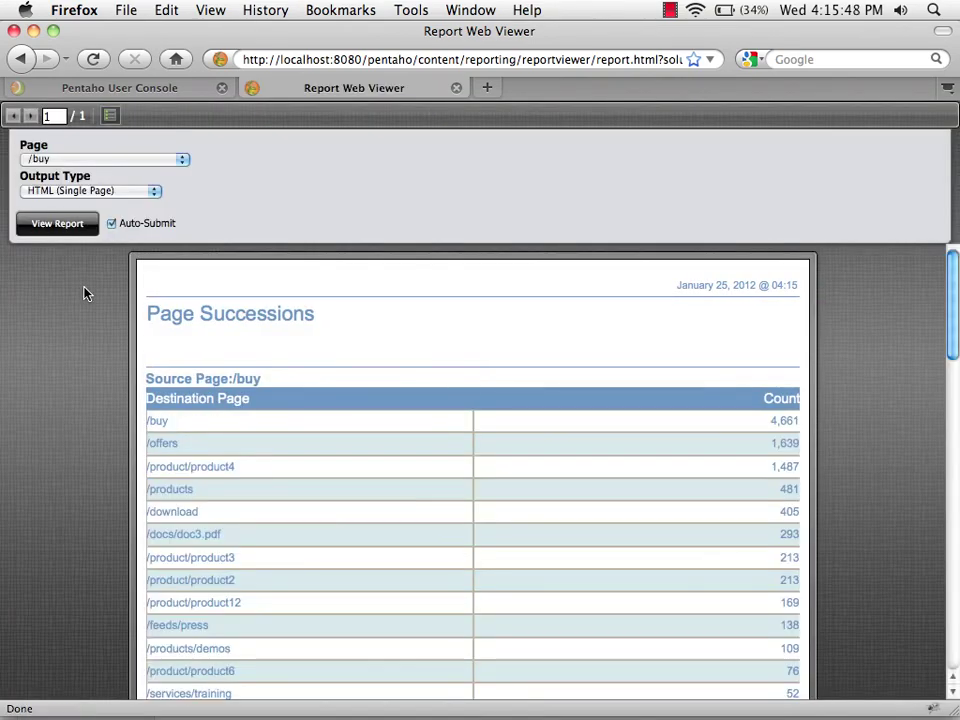
pyautogui.click(77, 190)
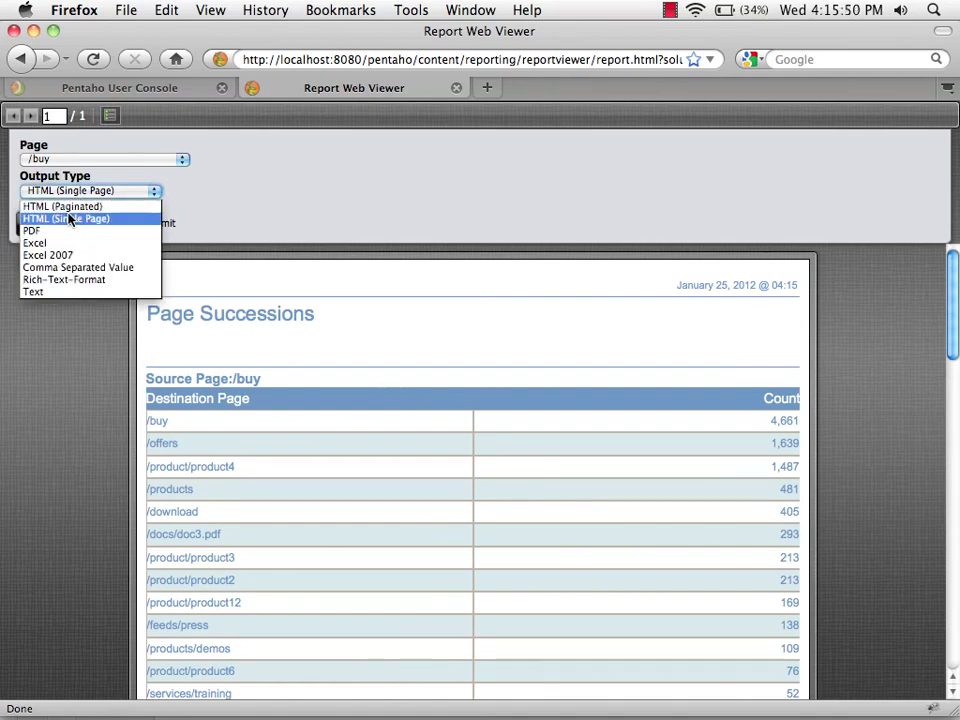
pyautogui.click(68, 230)
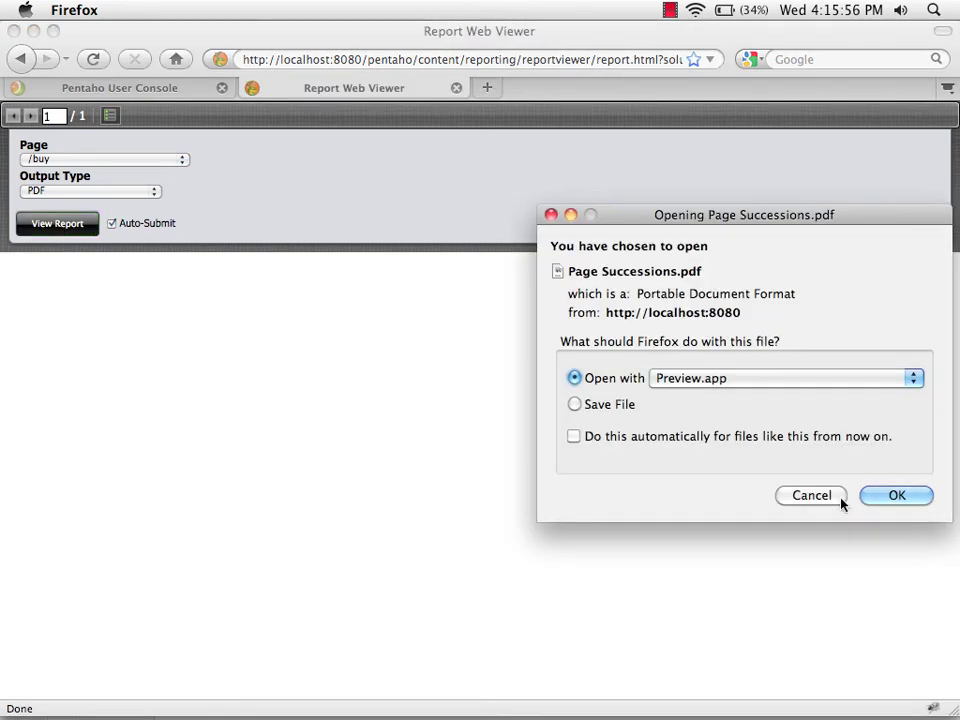
# Open the downloaded Page Successions PDF in Preview.app
pyautogui.click(896, 497)
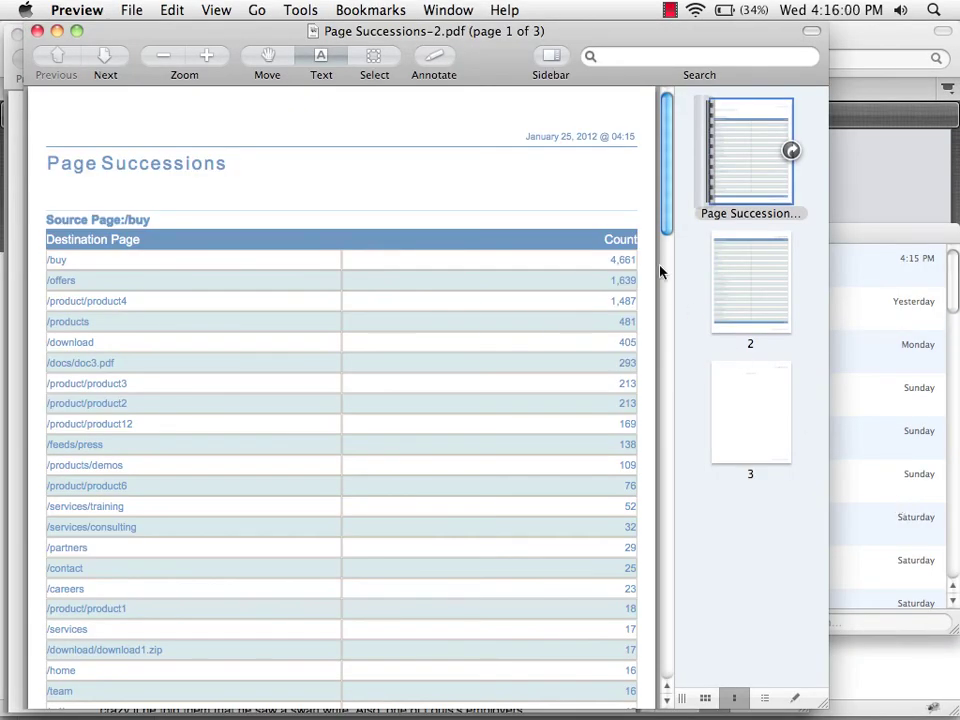